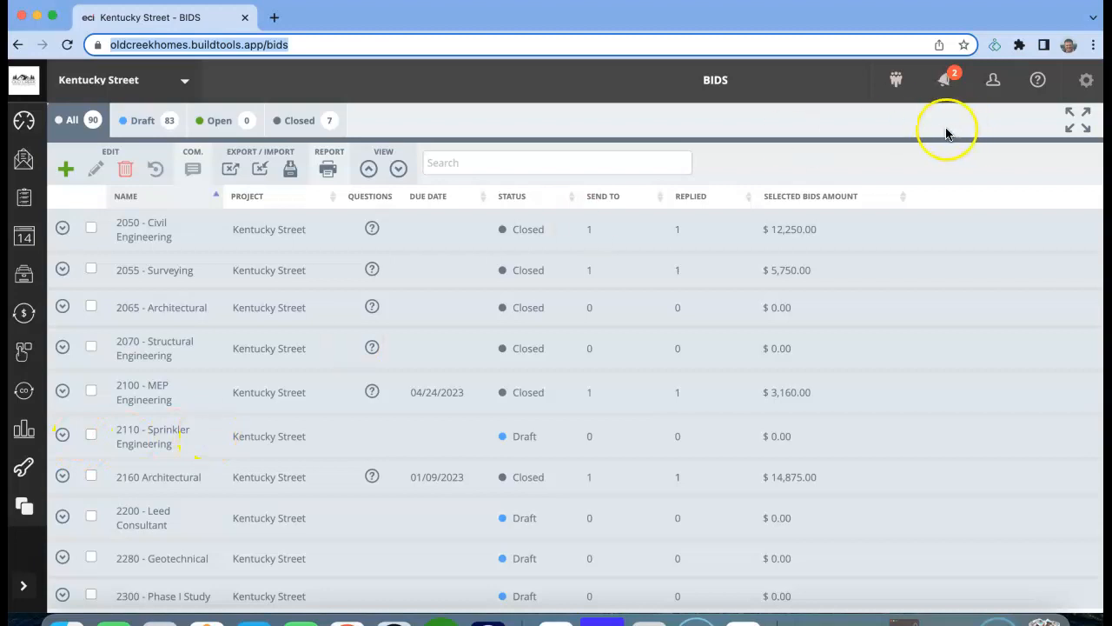
# - Delete the draft bid 2110 - Sprinkler Engineering from the Kentucky Street project's bid list
pyautogui.click(528, 118)
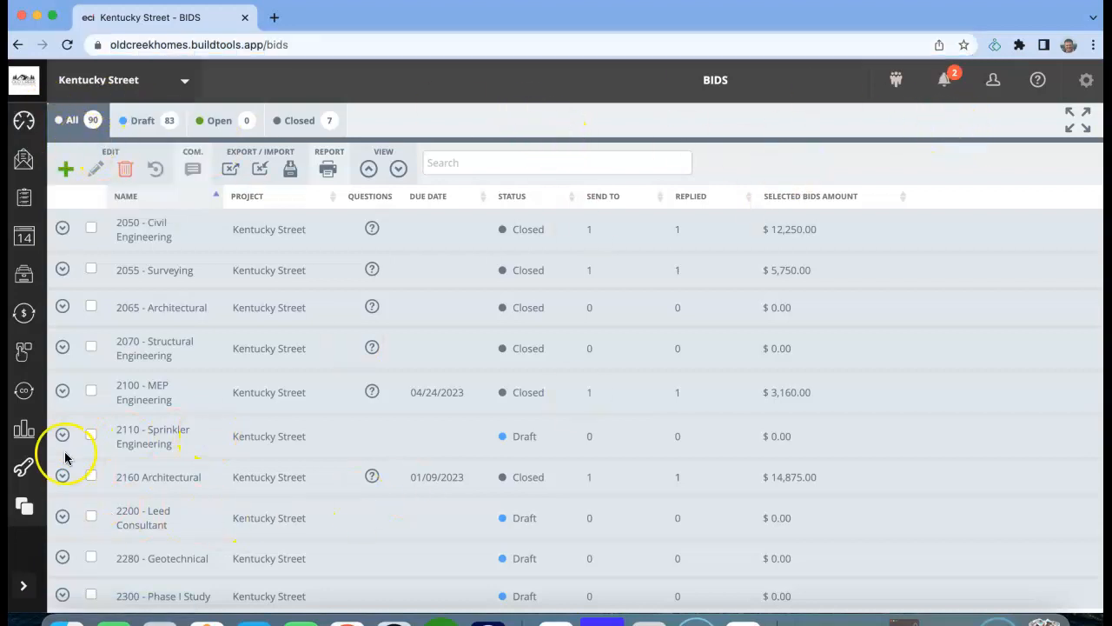
pyautogui.click(91, 436)
pyautogui.click(129, 442)
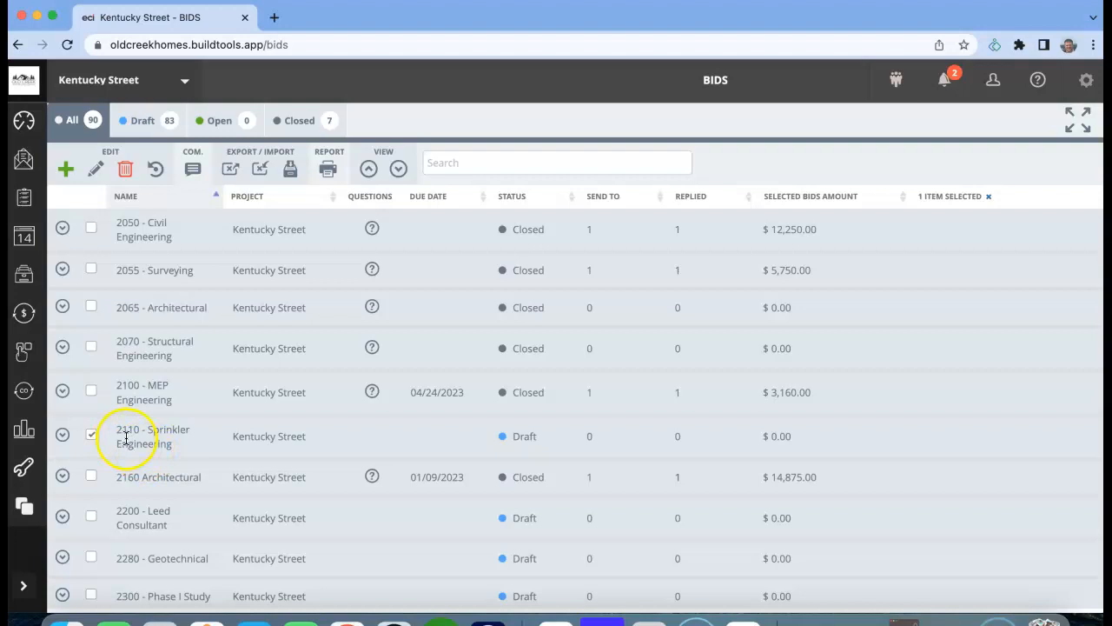
pyautogui.click(125, 169)
pyautogui.click(536, 434)
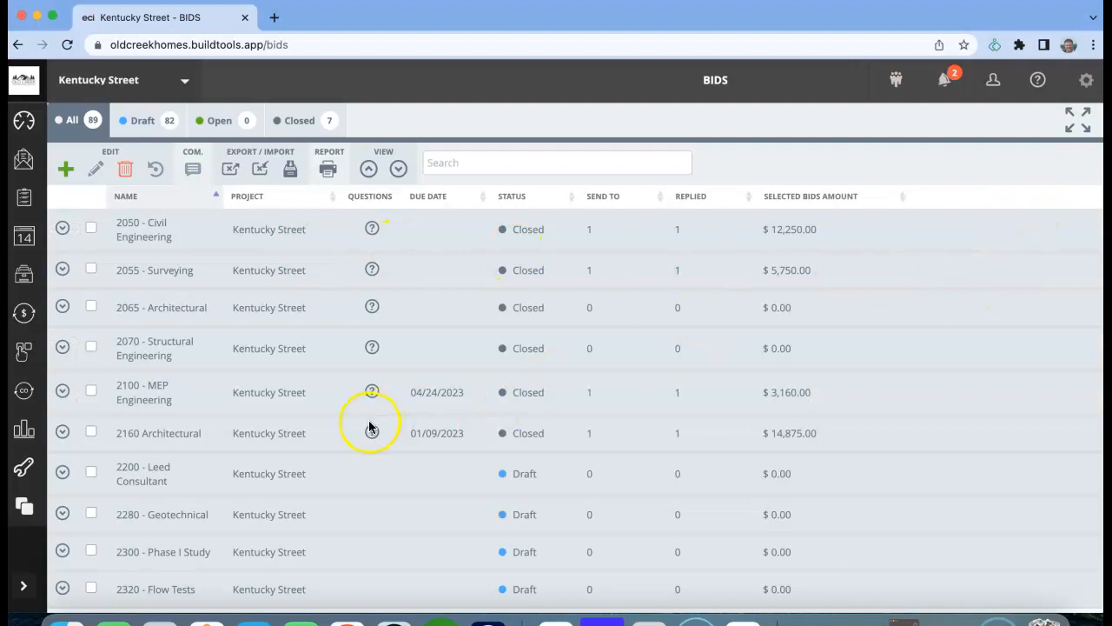
# - Delete the draft bids 2200 Leed Consultant, 2300 Phase I Study, 2320 Flow Tests, 2340 Site Lighting Design, 2360 Dry Utility Consultant and 2380 Landscape Architect
pyautogui.click(91, 473)
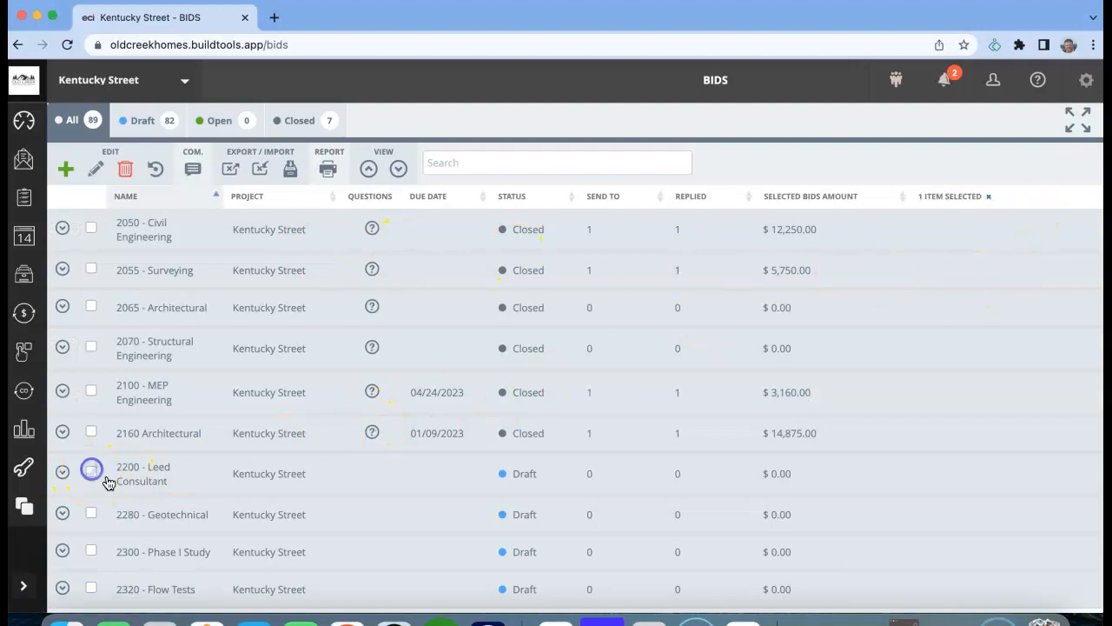
pyautogui.scroll(-1, 269, 469)
pyautogui.scroll(1, 153, 474)
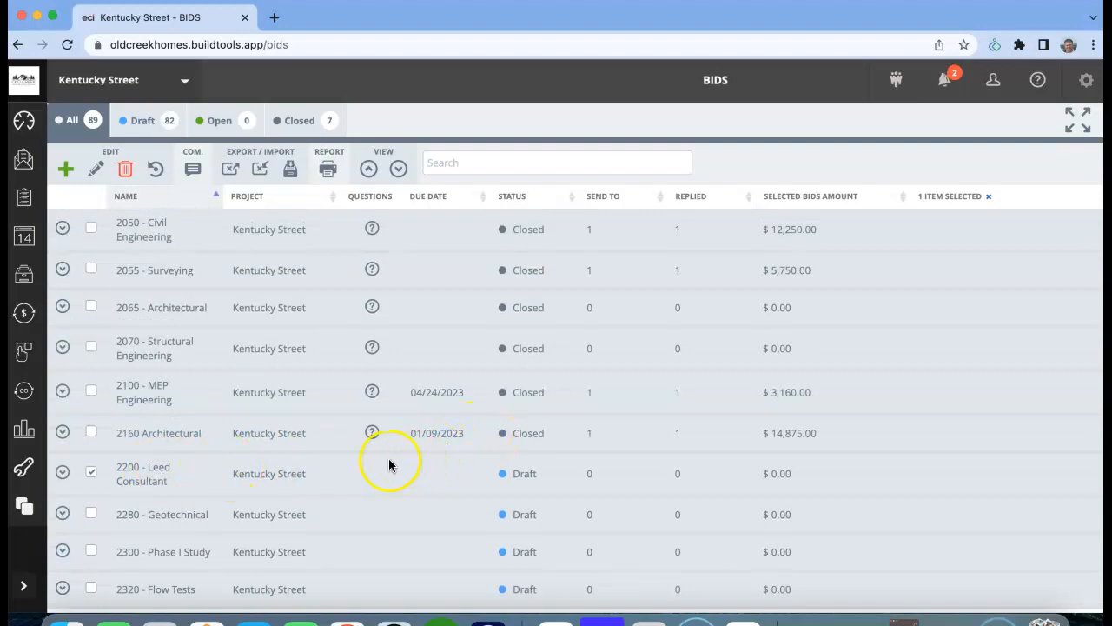
pyautogui.scroll(-1, 400, 461)
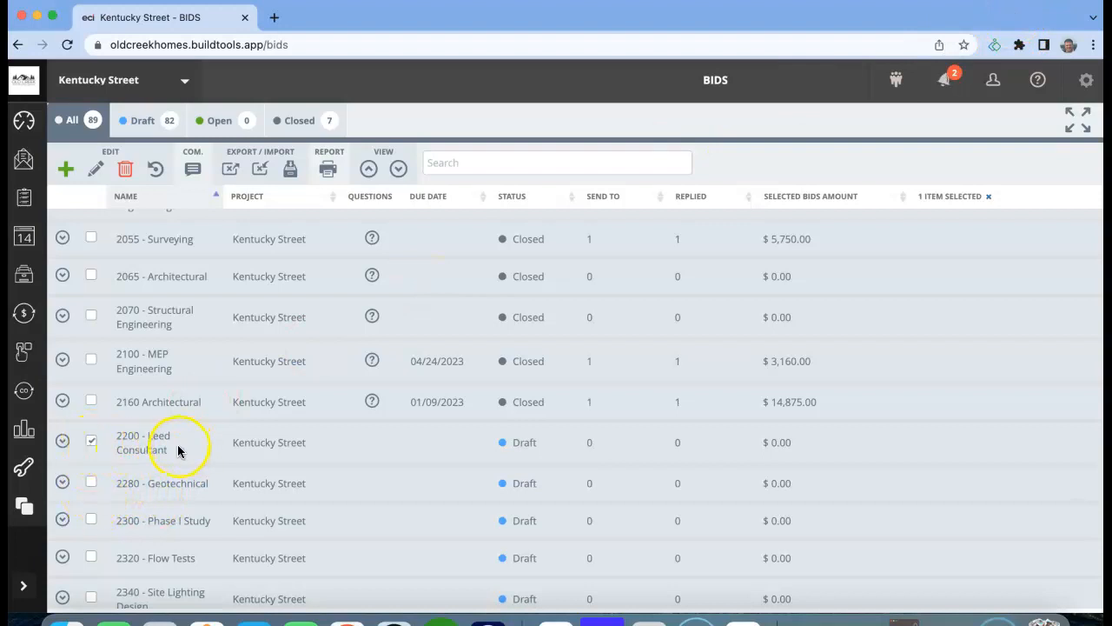
pyautogui.click(92, 520)
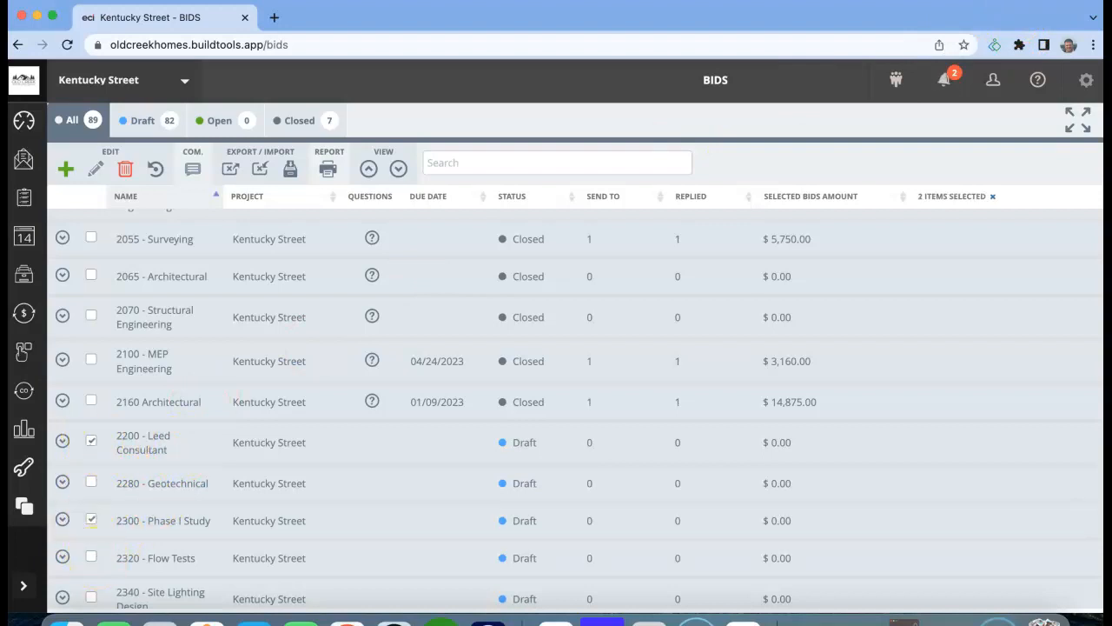
pyautogui.click(91, 558)
pyautogui.scroll(-5, 270, 539)
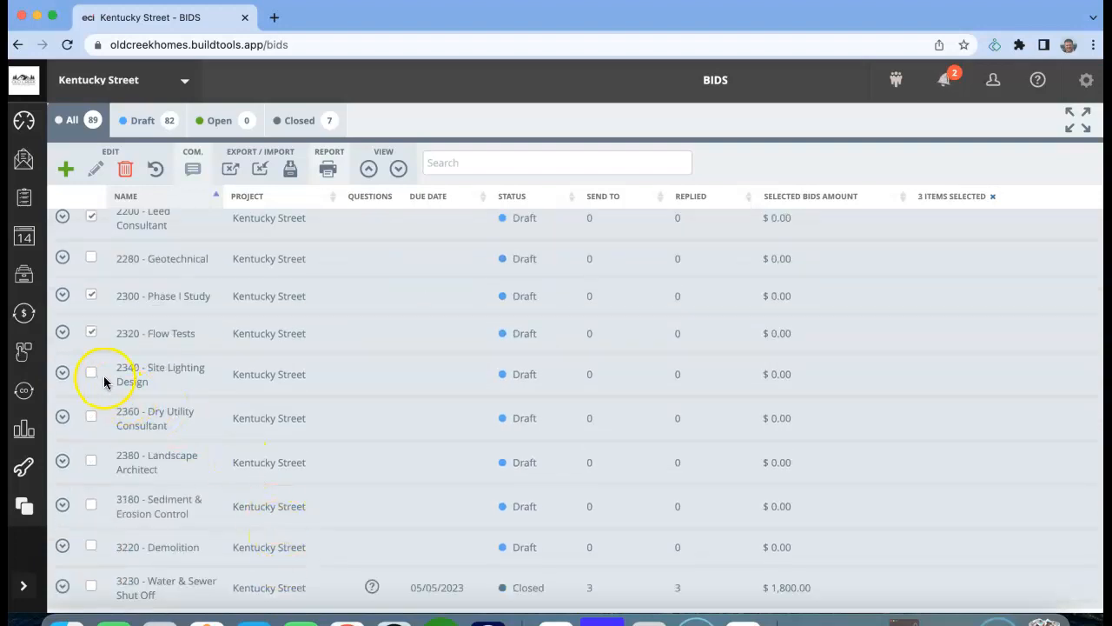
pyautogui.click(94, 374)
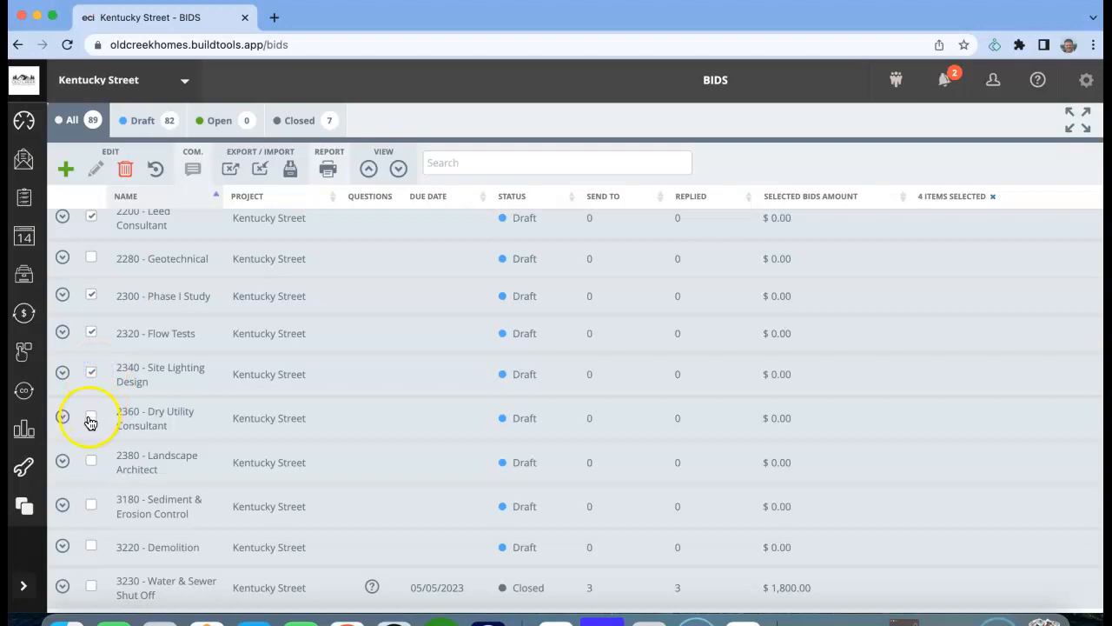
pyautogui.click(91, 461)
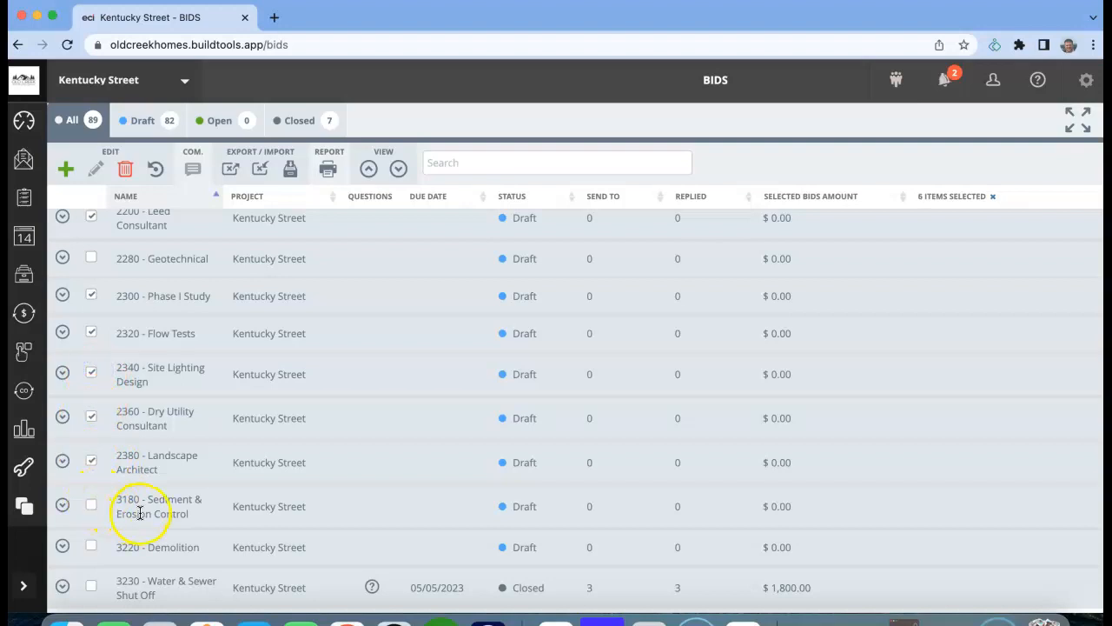
pyautogui.click(125, 168)
pyautogui.click(496, 432)
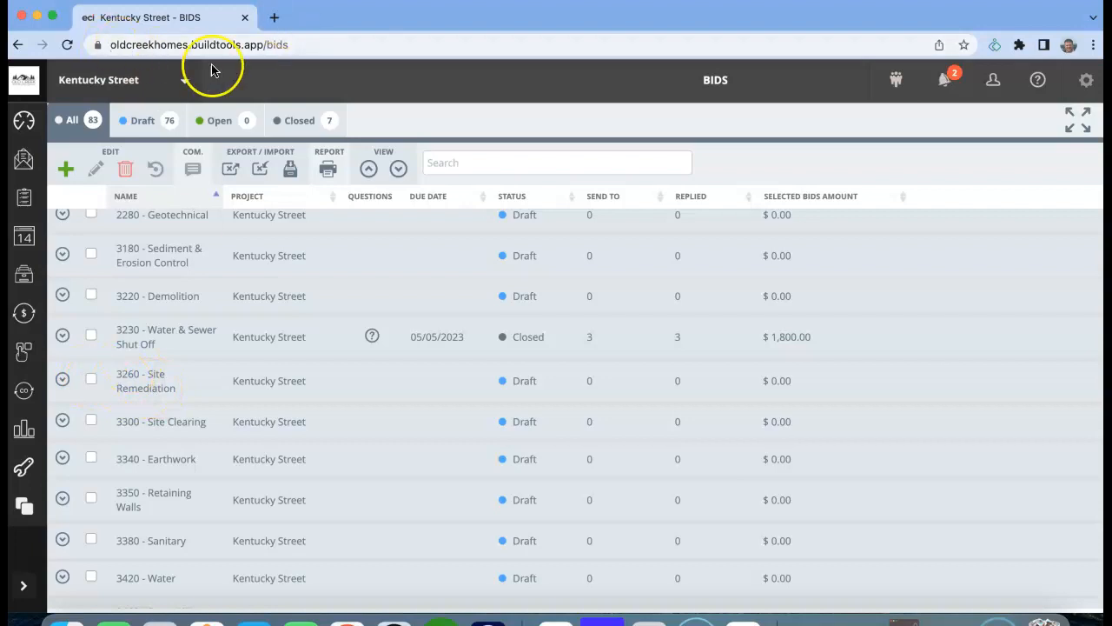
# - Delete the draft bids 3260 Site Remediation, 3350 Retaining Walls, 3540 Site Lighting & Signs and 4150 Abatement
pyautogui.click(91, 380)
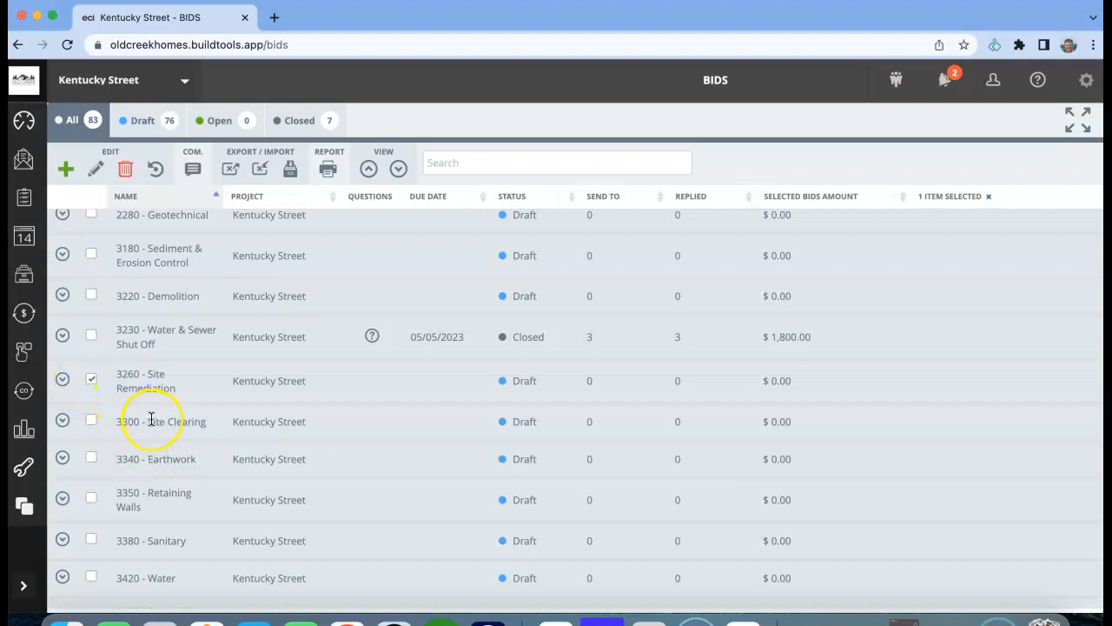
pyautogui.scroll(-3, 249, 422)
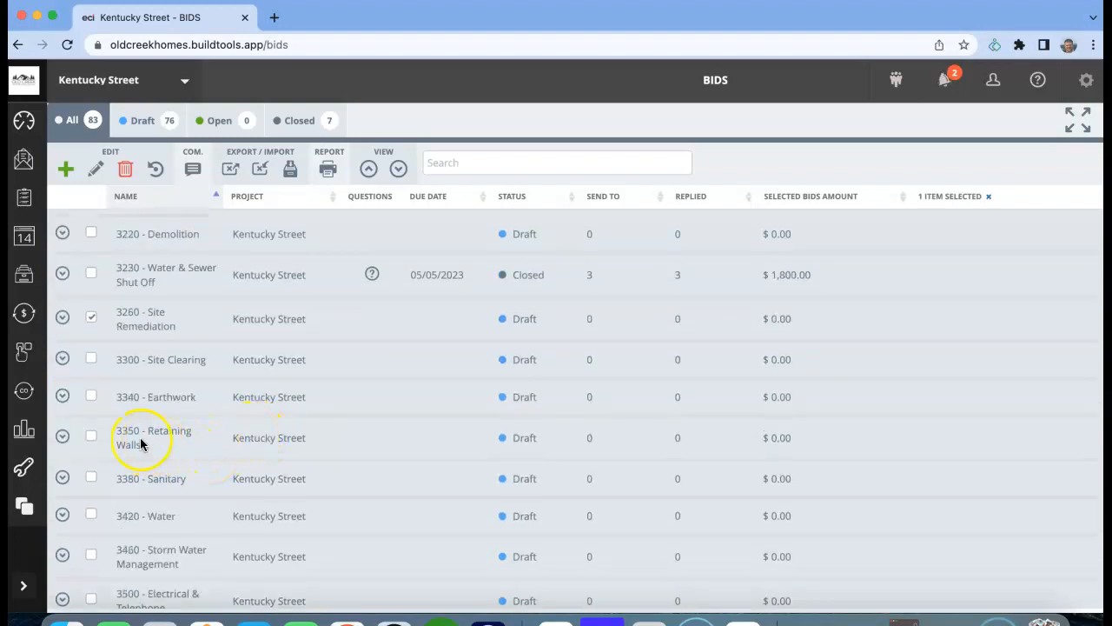
pyautogui.click(92, 437)
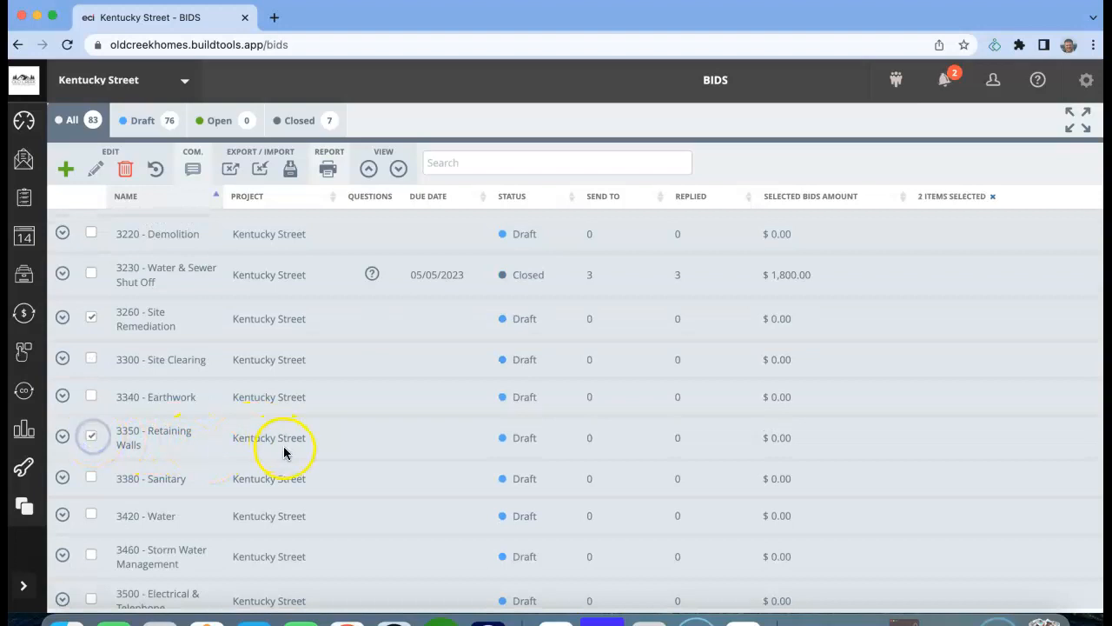
pyautogui.scroll(-5, 281, 443)
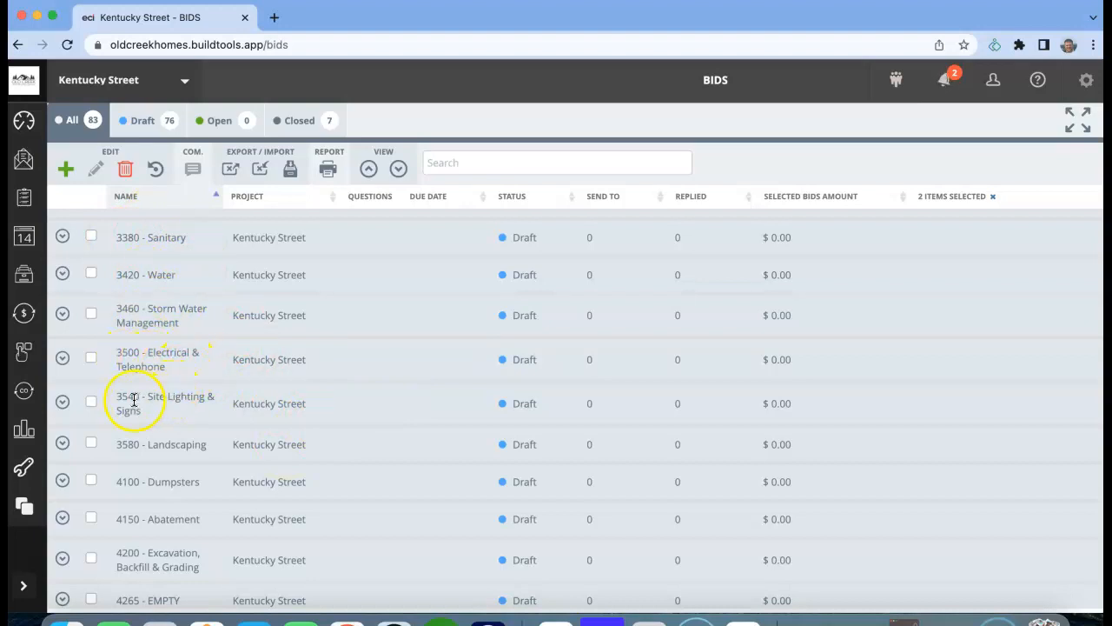
pyautogui.click(91, 404)
pyautogui.click(98, 521)
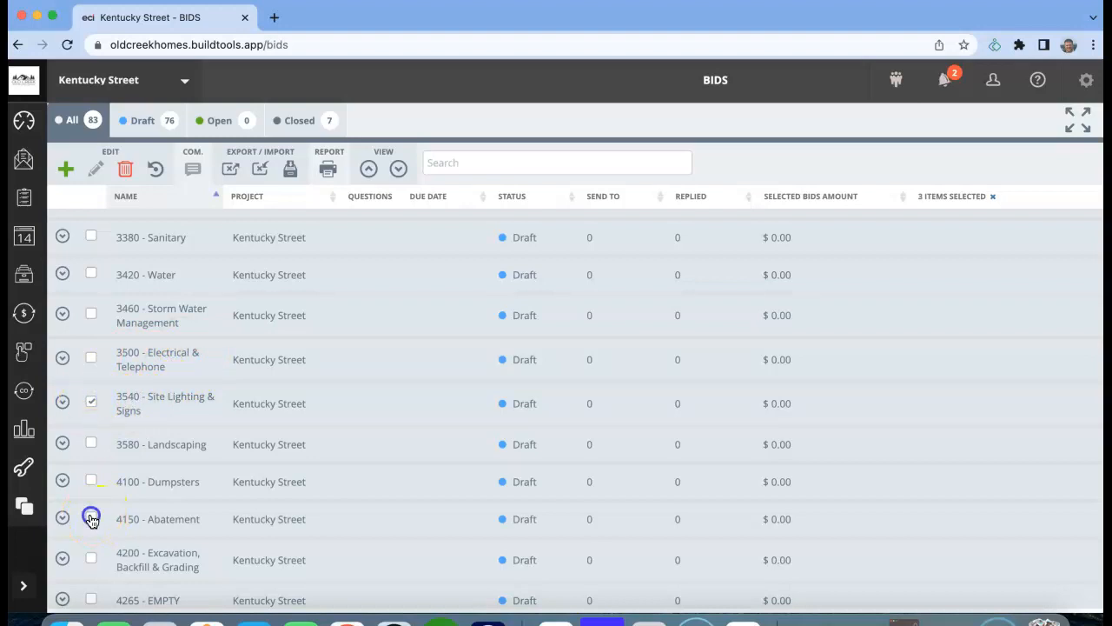
pyautogui.click(126, 173)
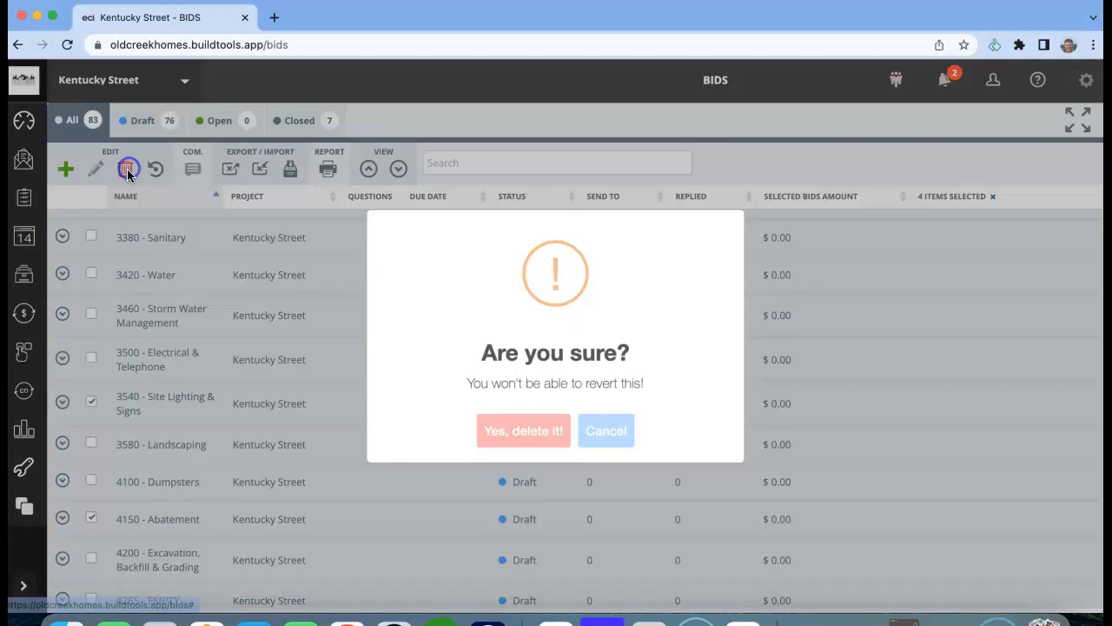
pyautogui.click(521, 448)
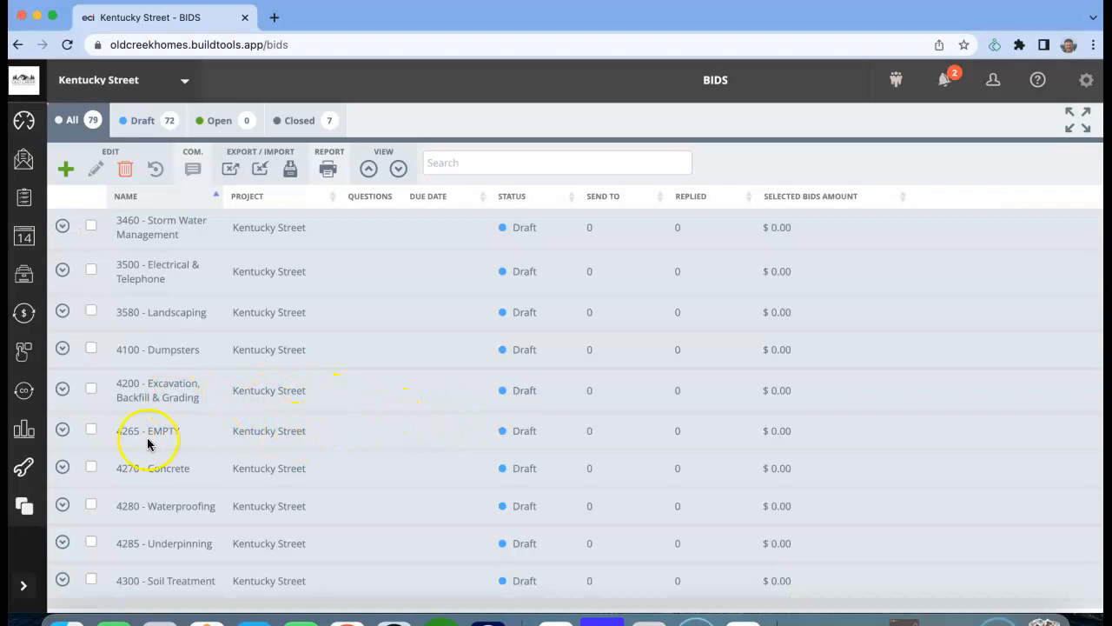
# - Delete the placeholder bid 4265 - EMPTY from the bid list
pyautogui.click(92, 431)
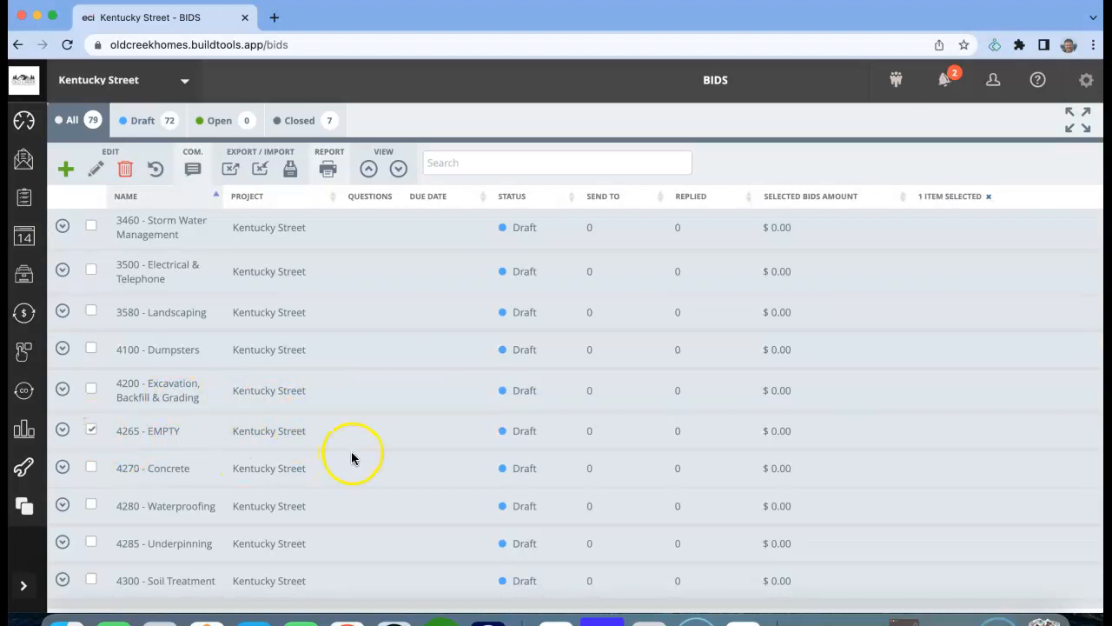
pyautogui.click(125, 169)
pyautogui.click(535, 433)
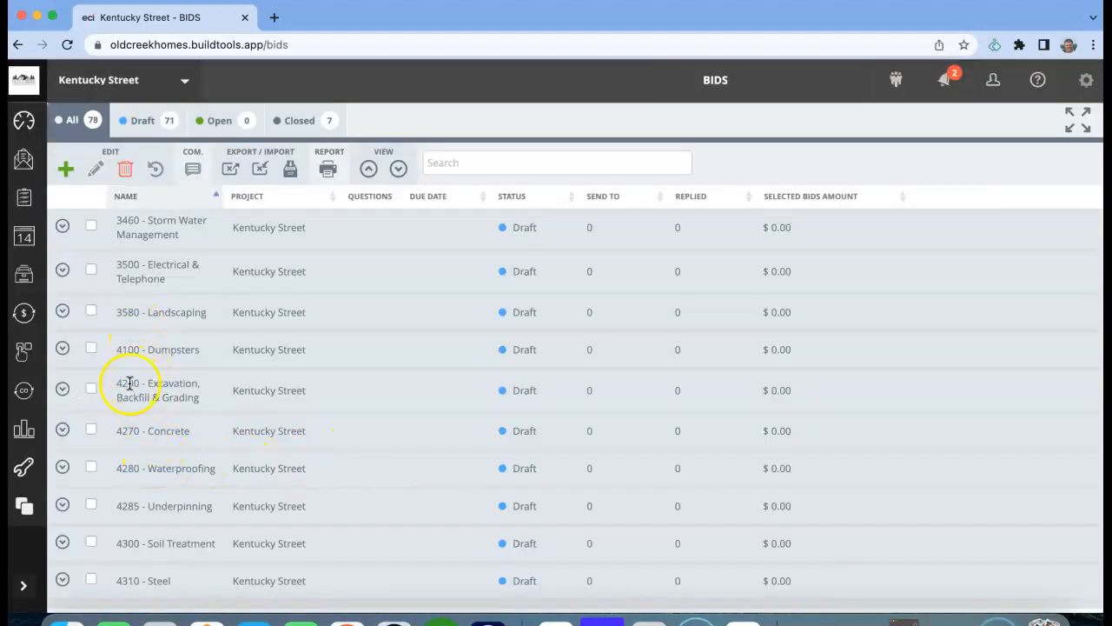
# - Open the budget categories in the system configuration settings
pyautogui.click(1086, 80)
pyautogui.click(950, 139)
pyautogui.click(1015, 208)
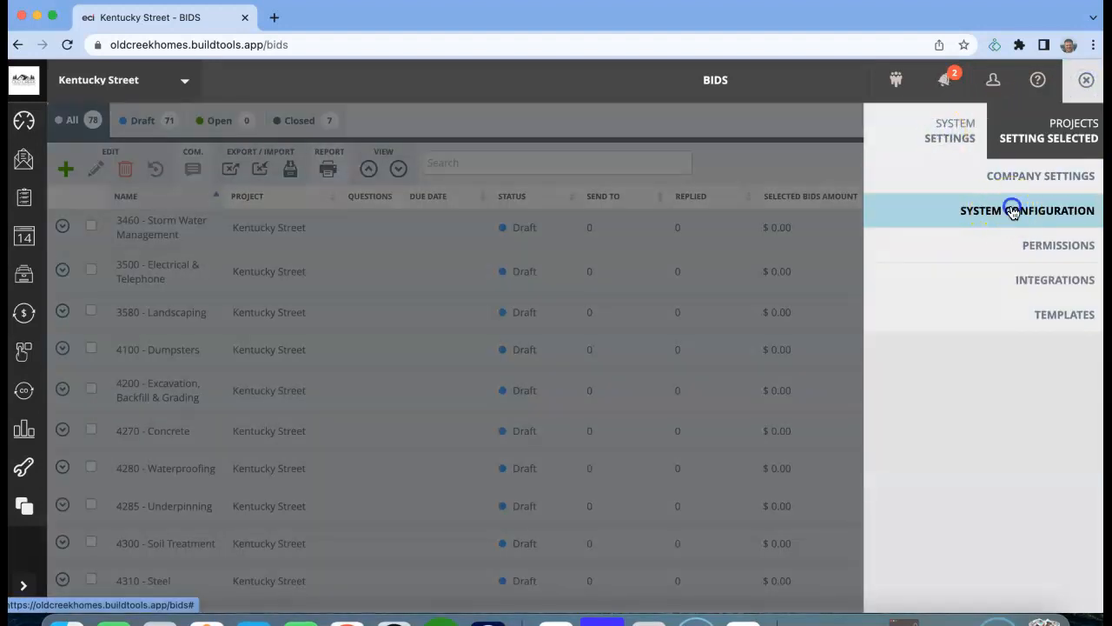
pyautogui.click(1054, 349)
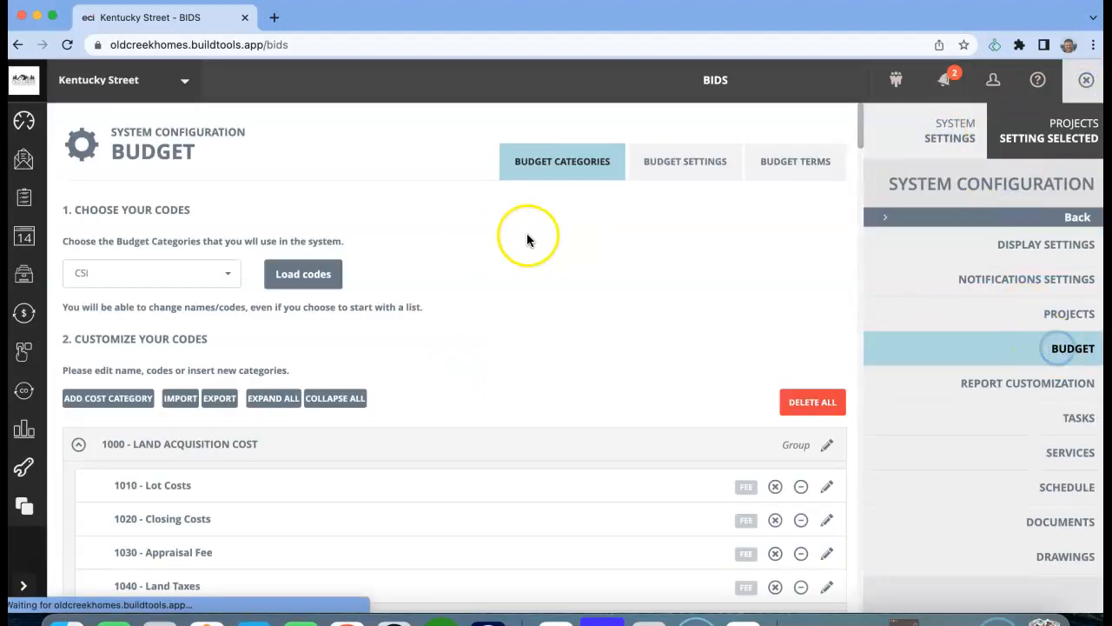
# - Collapse the Land Acquisition Cost, Soft Costs, Site Developments Costs and Home Building Costs groups to view only the main budget categories
pyautogui.click(84, 447)
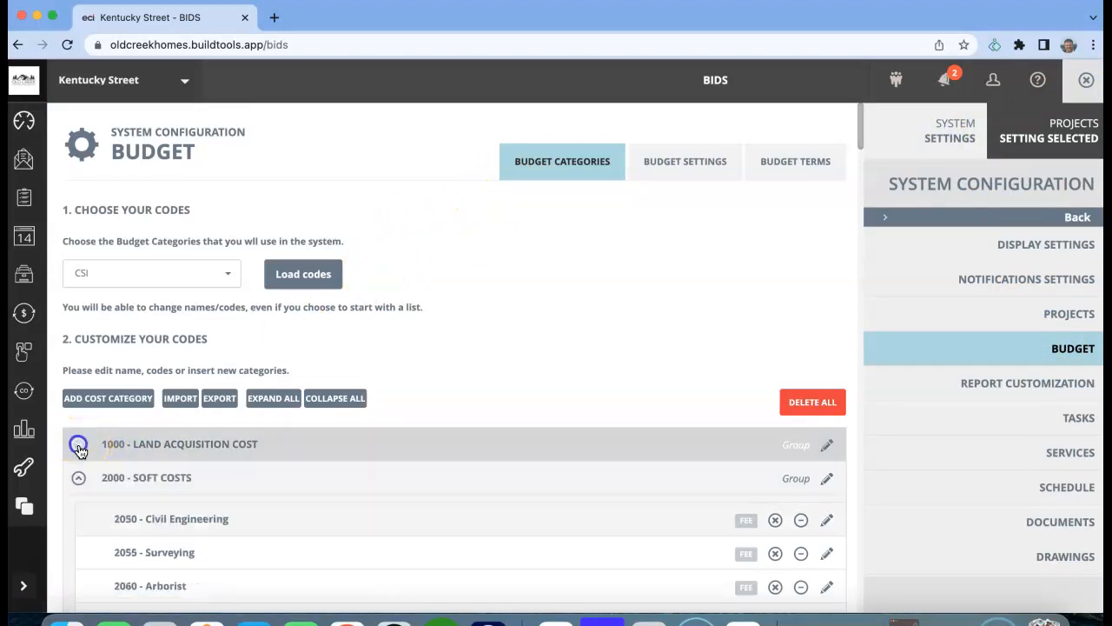
pyautogui.click(79, 478)
pyautogui.click(78, 511)
pyautogui.scroll(-10, 251, 472)
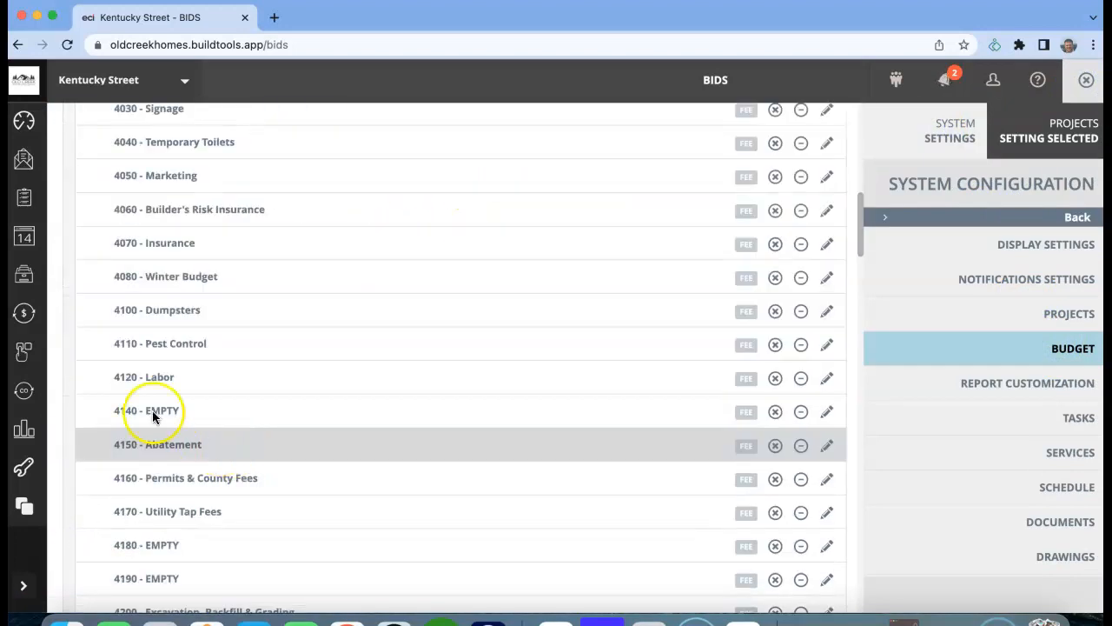
pyautogui.scroll(3, 99, 385)
pyautogui.scroll(5, 88, 391)
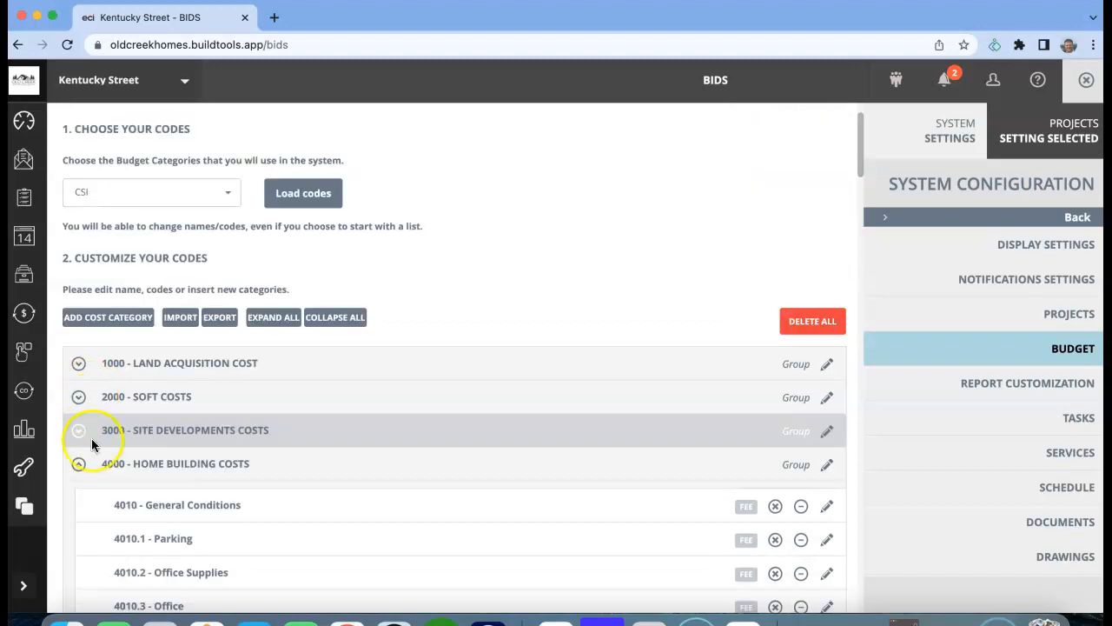
pyautogui.click(80, 464)
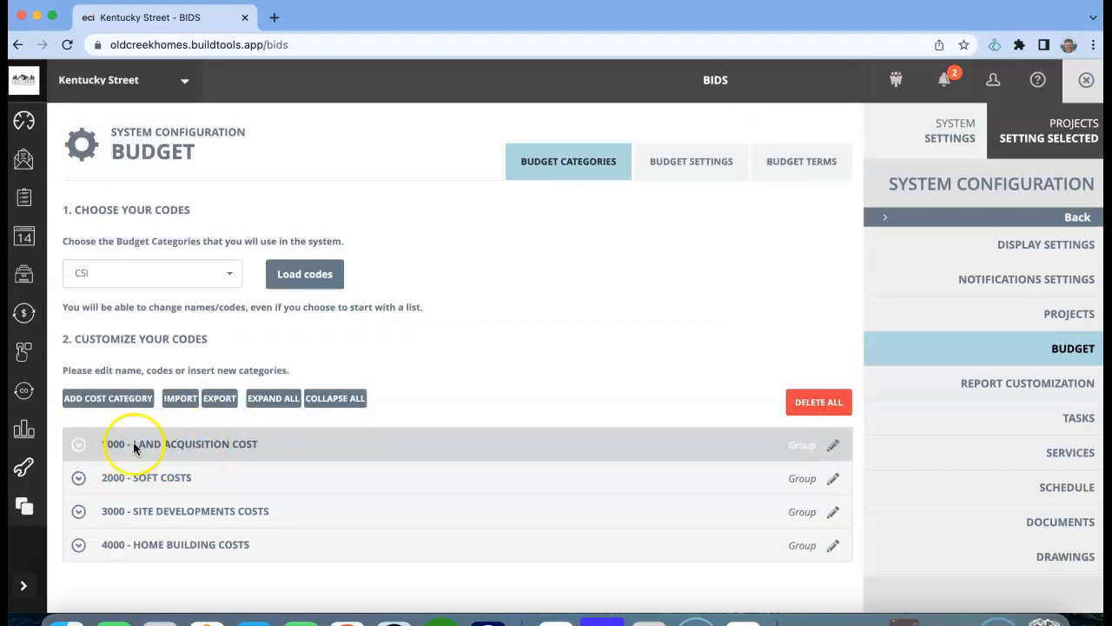
# - Review the budget codes under 2000 - Soft Costs, collapse the group again, and close the settings to return to the bids
pyautogui.click(78, 478)
pyautogui.scroll(-5, 341, 369)
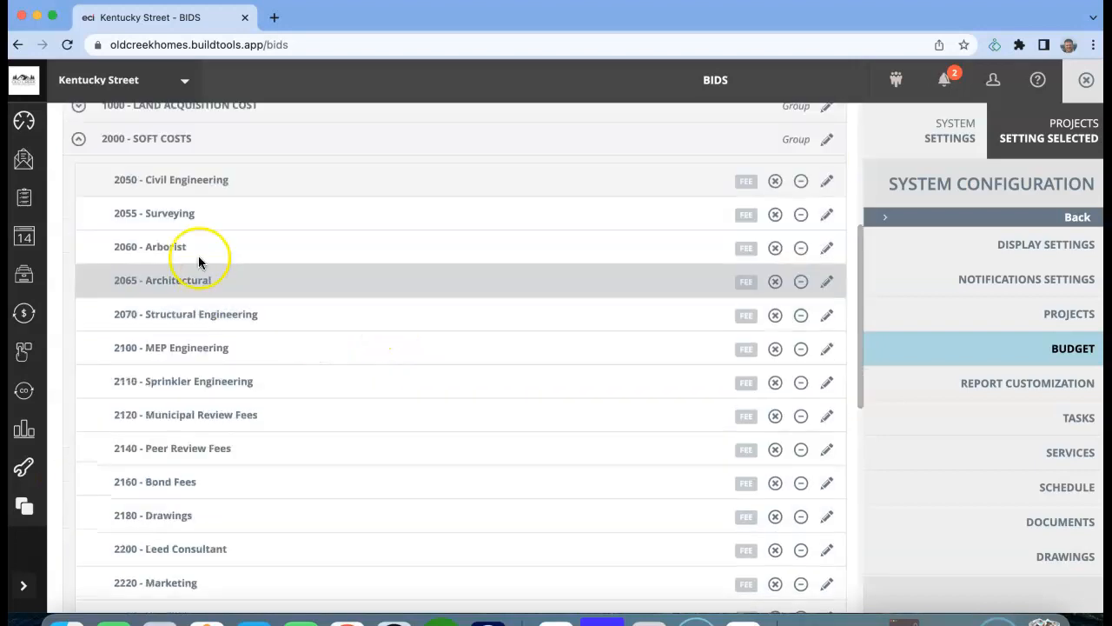
pyautogui.click(77, 139)
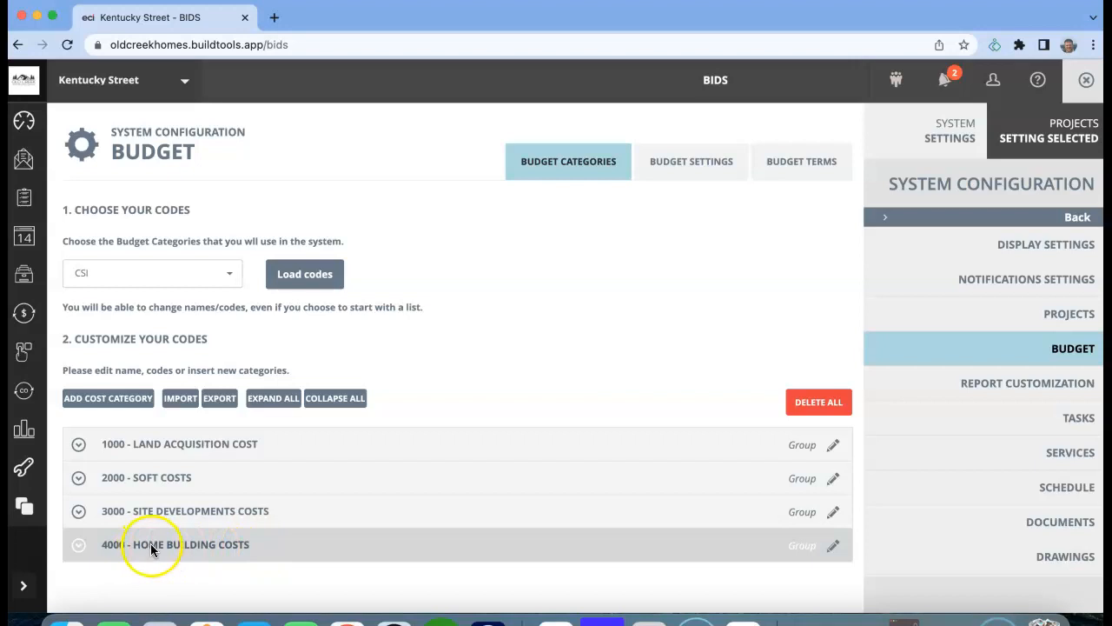
pyautogui.click(1085, 79)
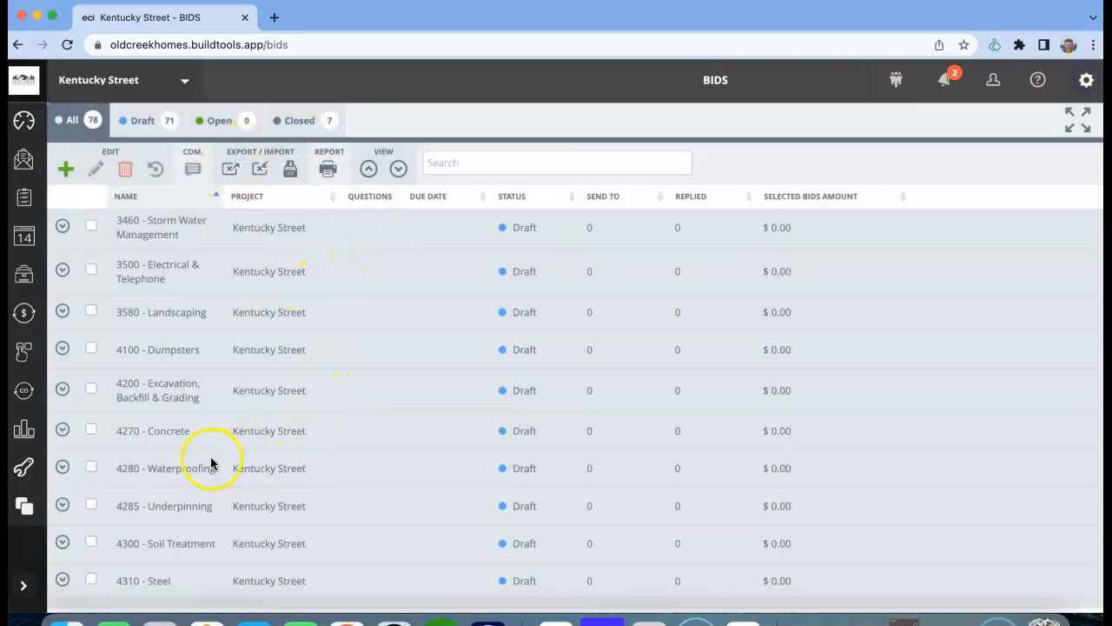
# - Select the draft bids 4285 - Underpinning and 4320 - Shaft Wall in the bid list
pyautogui.click(91, 506)
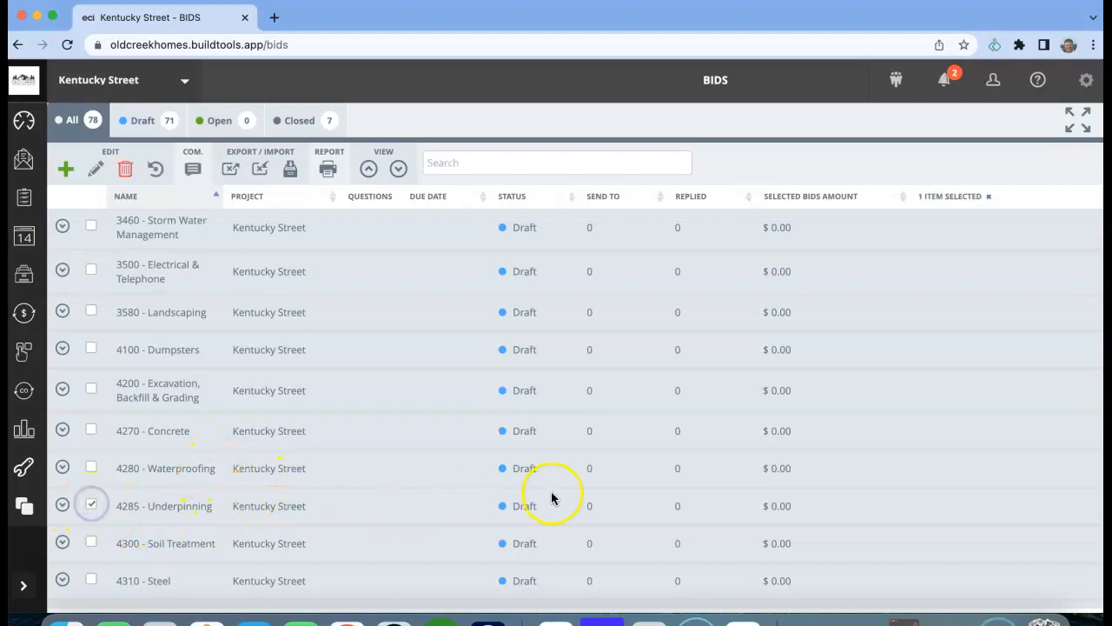
pyautogui.scroll(5, 591, 476)
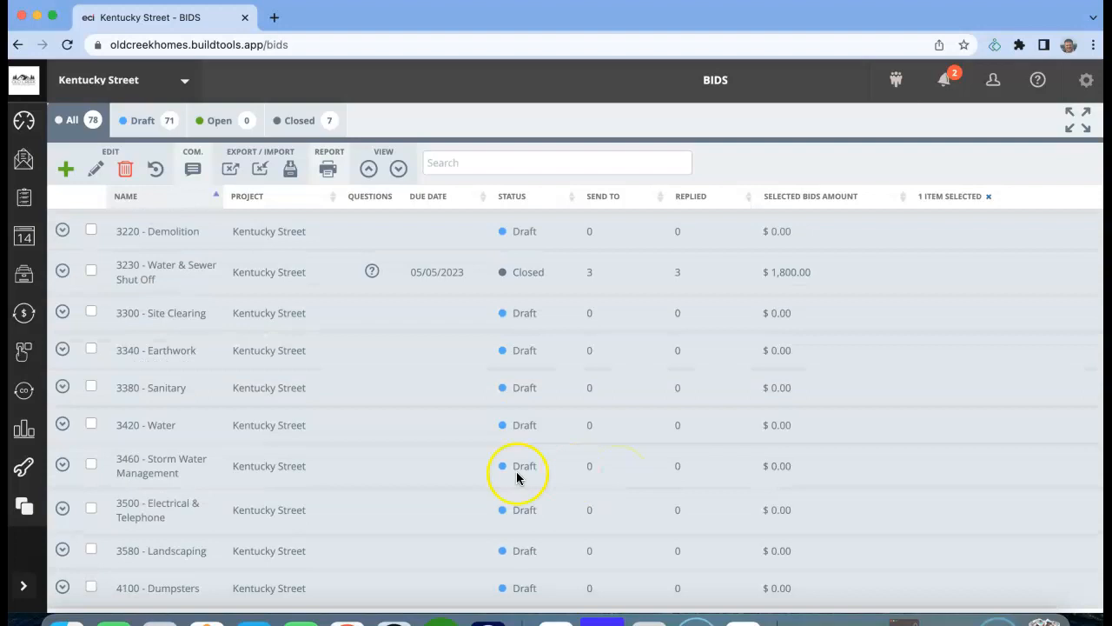
pyautogui.scroll(-2, 382, 477)
pyautogui.scroll(1, 384, 484)
pyautogui.scroll(-10, 383, 484)
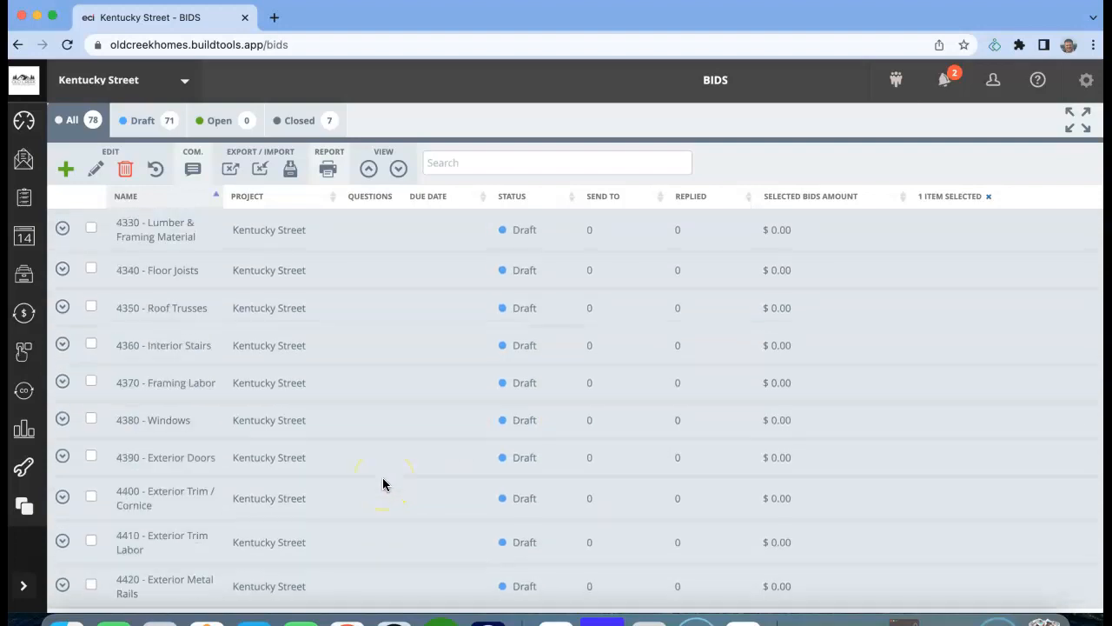
pyautogui.scroll(5, 383, 484)
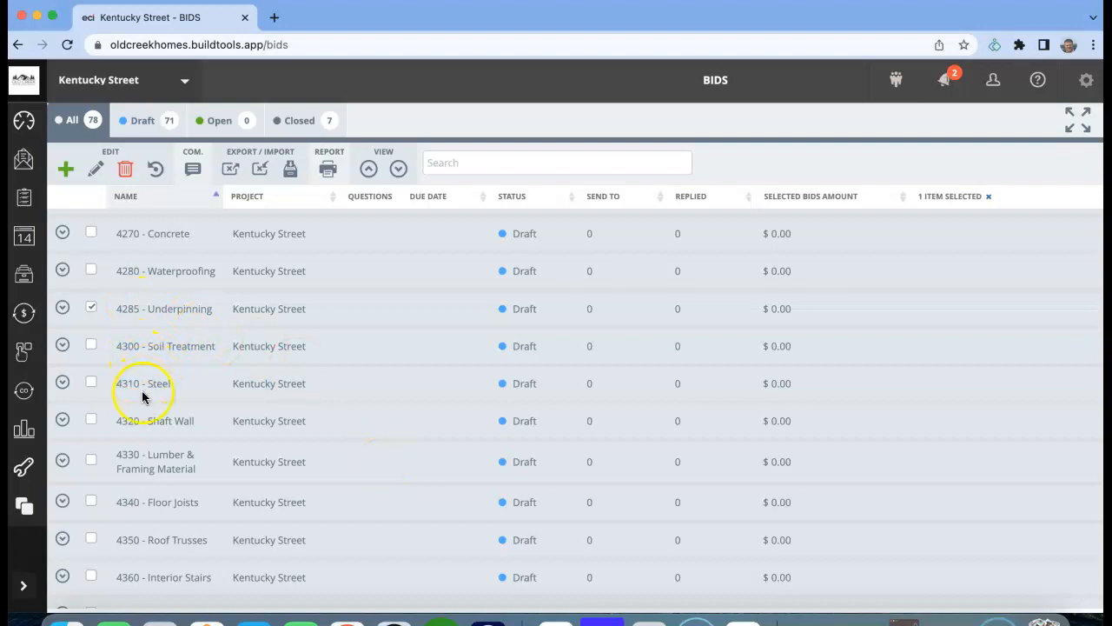
pyautogui.click(90, 420)
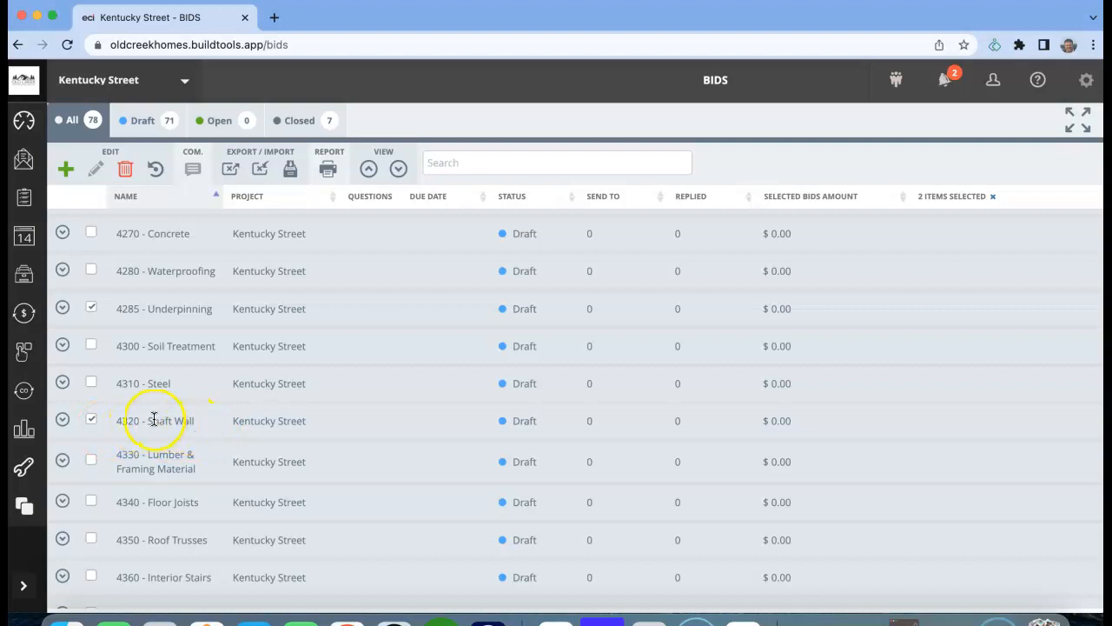
pyautogui.scroll(-3, 323, 448)
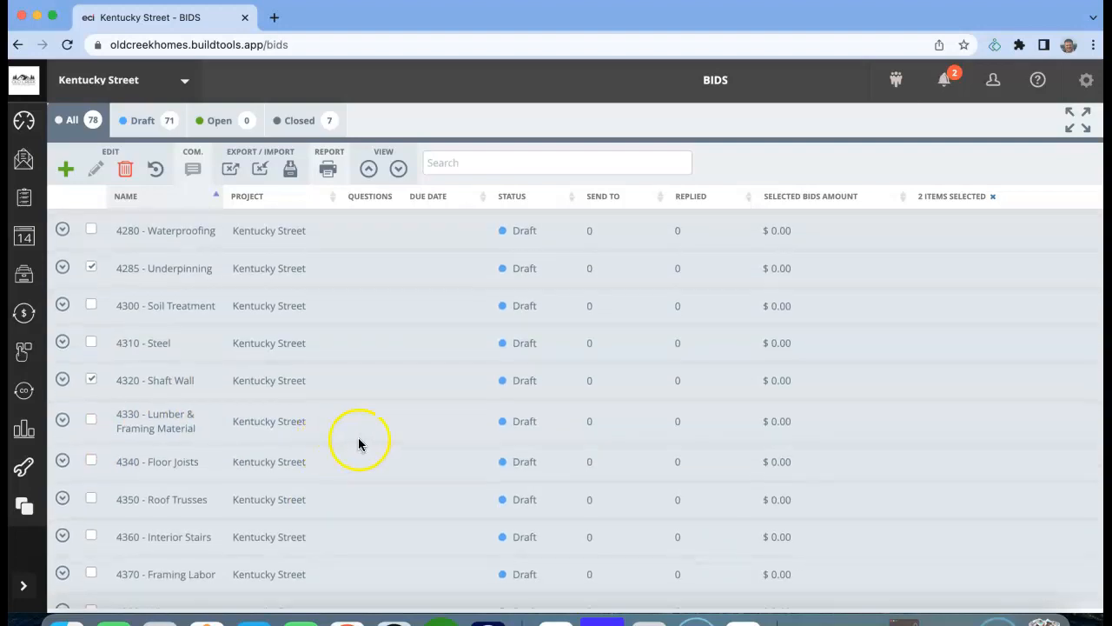
pyautogui.scroll(5, 359, 445)
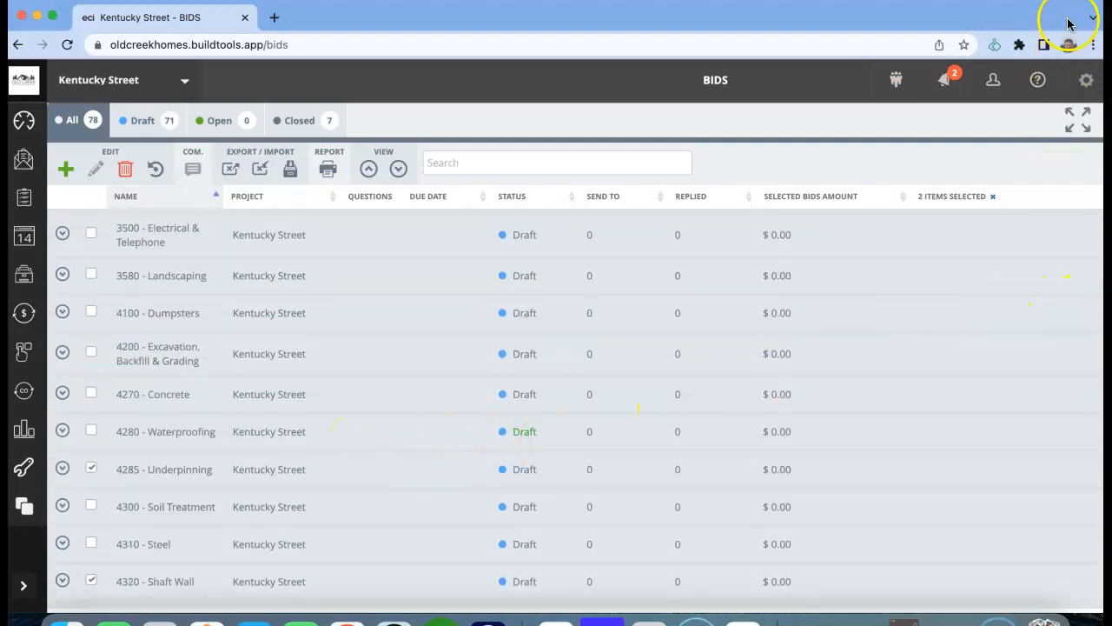
# - Move and resize the browser window so that the bid list's scrollbar is within reach
pyautogui.moveTo(1053, 17); pyautogui.dragTo(962, 21)
pyautogui.moveTo(734, 37); pyautogui.dragTo(797, 20)
pyautogui.moveTo(1034, 612); pyautogui.dragTo(1090, 605)
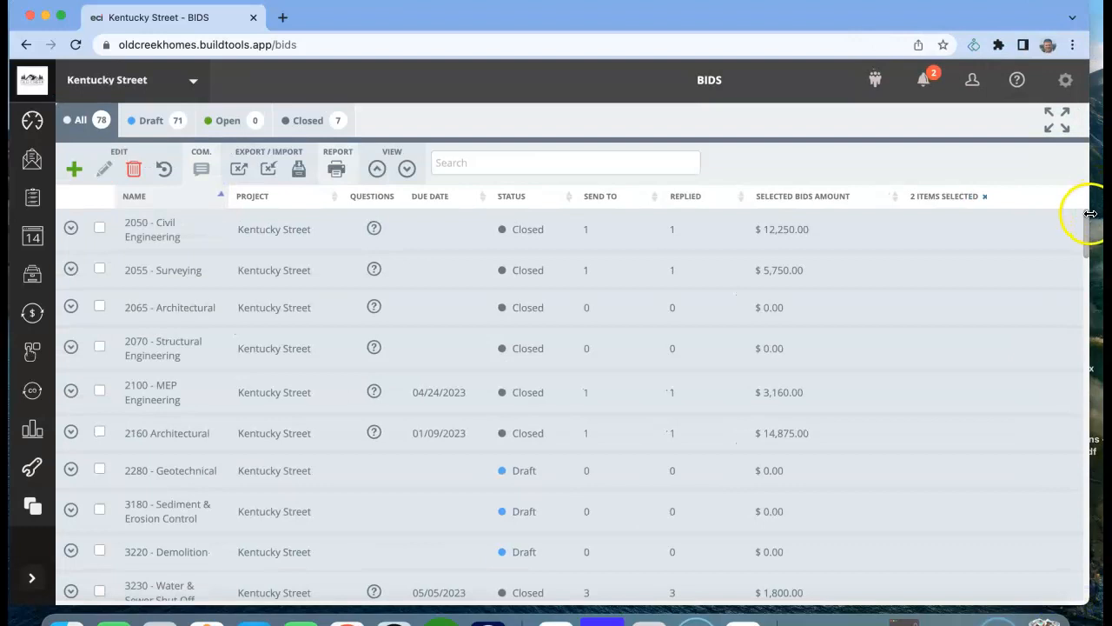
# - Add 4450 - Brick Masonry to the selected bids, check the remaining list, and delete all three selected bids
pyautogui.moveTo(1085, 224); pyautogui.dragTo(1082, 408)
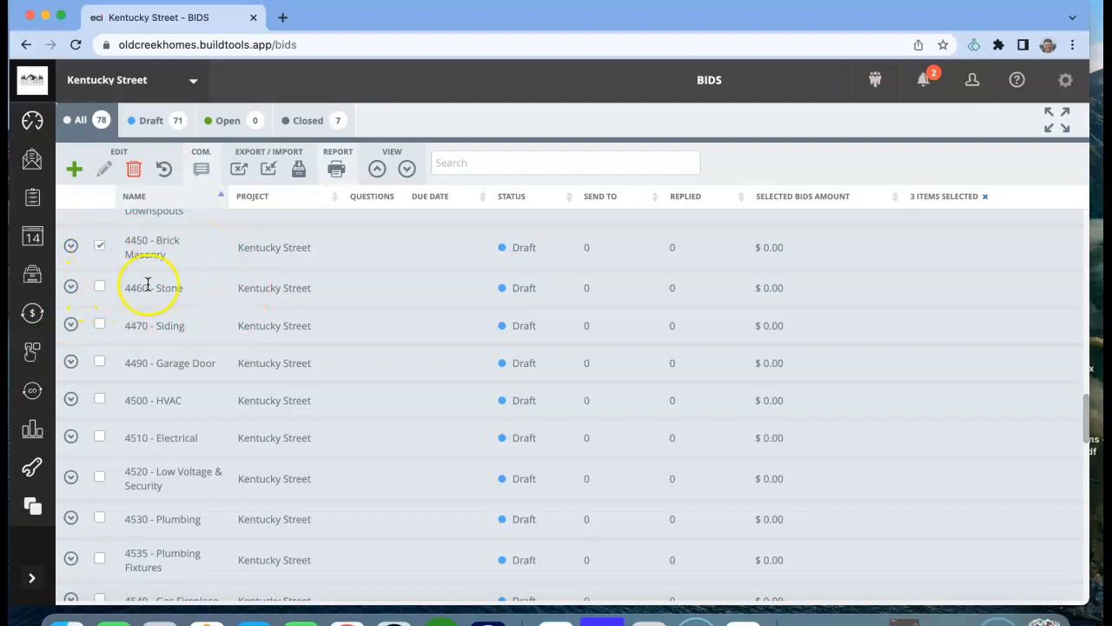
pyautogui.moveTo(1084, 410); pyautogui.dragTo(1094, 484)
pyautogui.moveTo(1097, 493); pyautogui.dragTo(1097, 535)
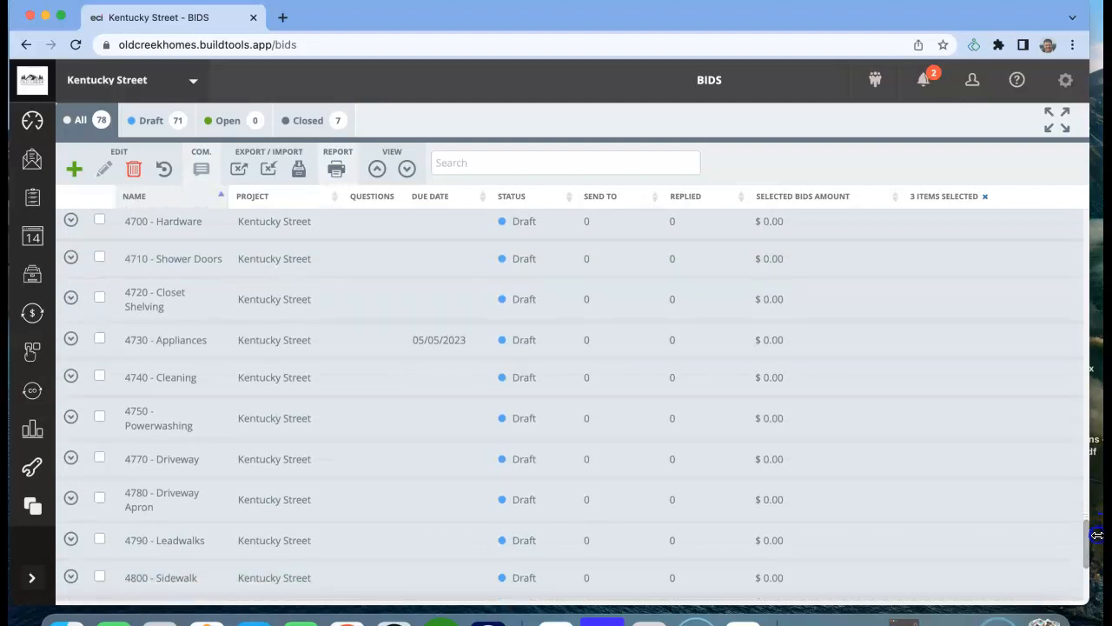
pyautogui.moveTo(1096, 536); pyautogui.dragTo(1094, 560)
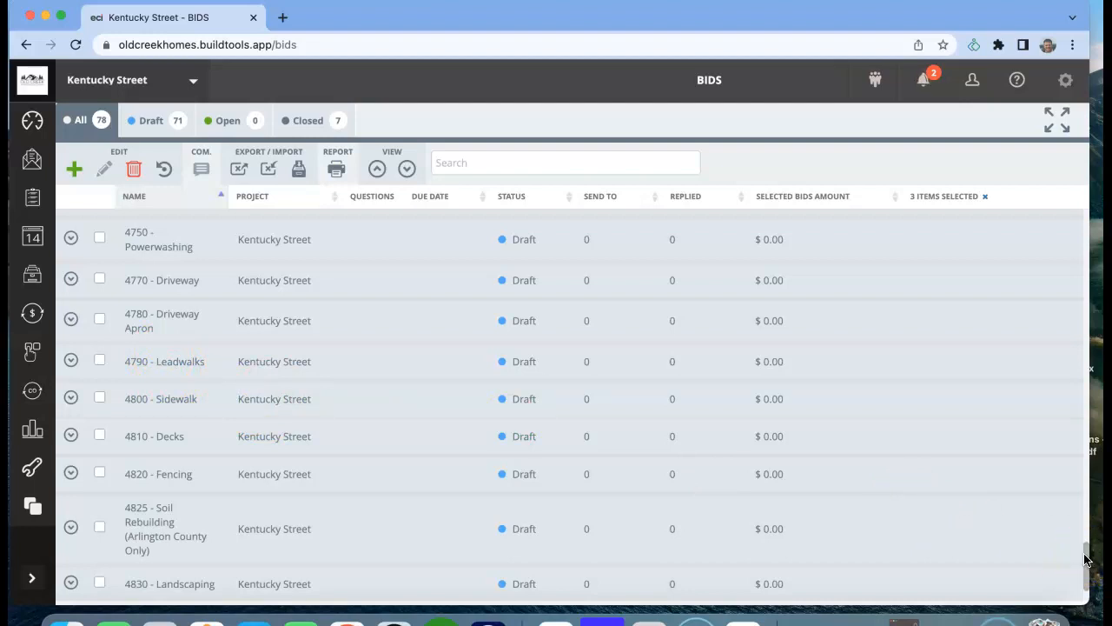
pyautogui.moveTo(1085, 557); pyautogui.dragTo(1084, 574)
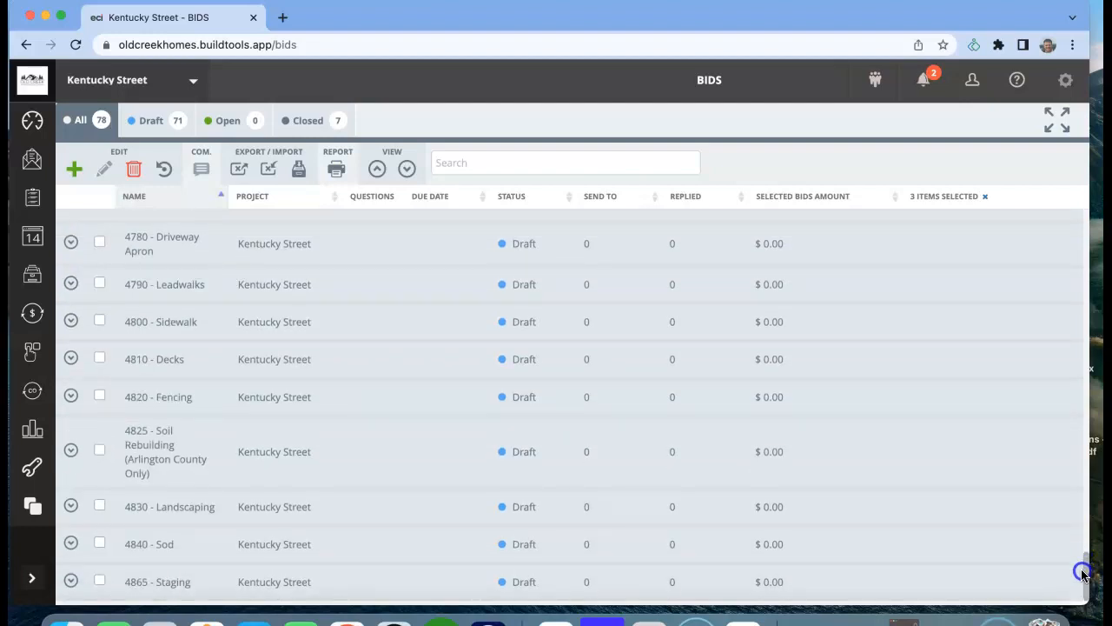
pyautogui.click(132, 170)
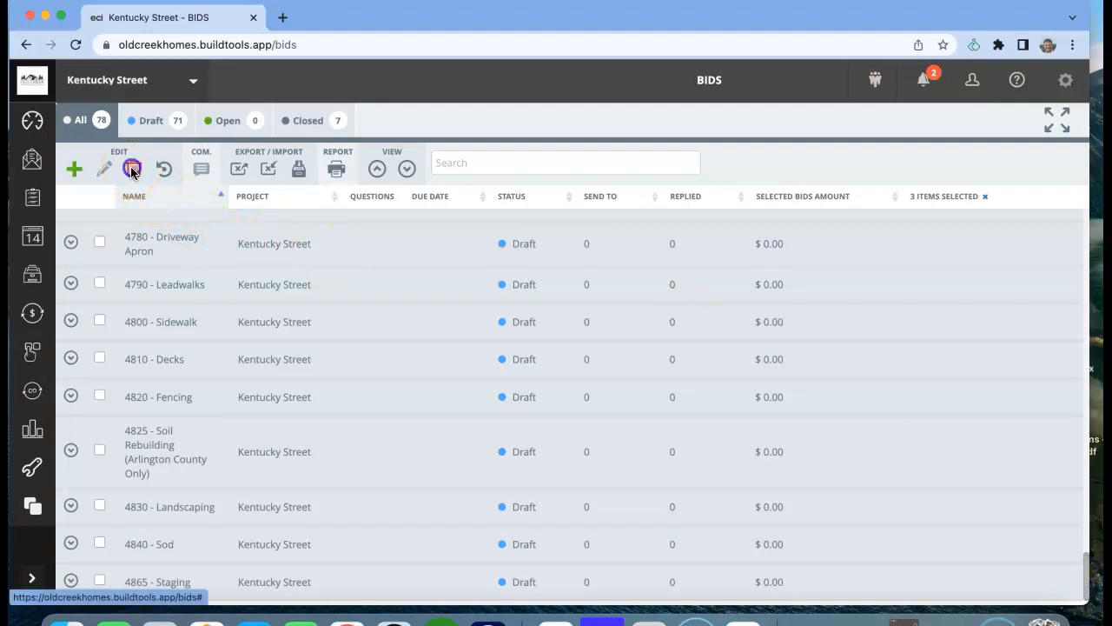
pyautogui.click(510, 429)
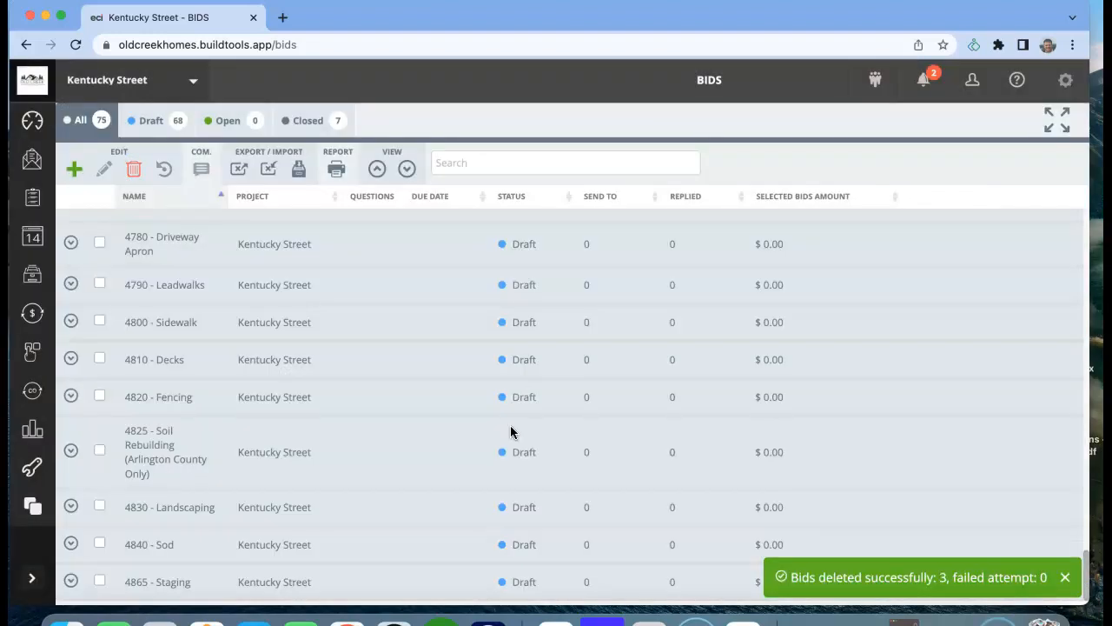
# - Return to the start of the bid list and widen the browser window slightly
pyautogui.scroll(15, 949, 304)
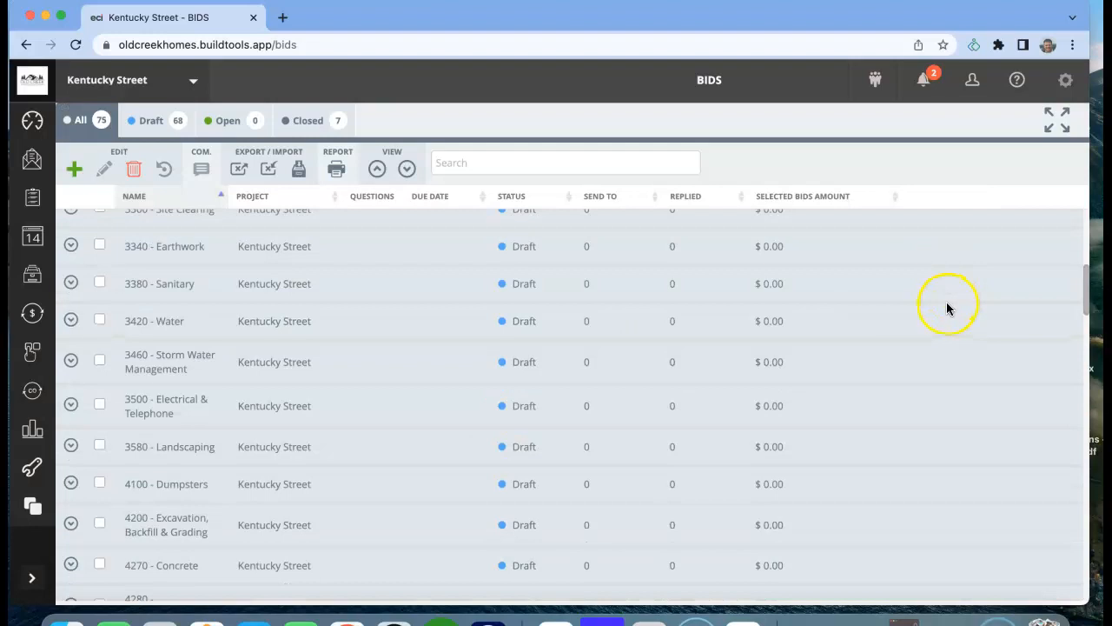
pyautogui.click(740, 17)
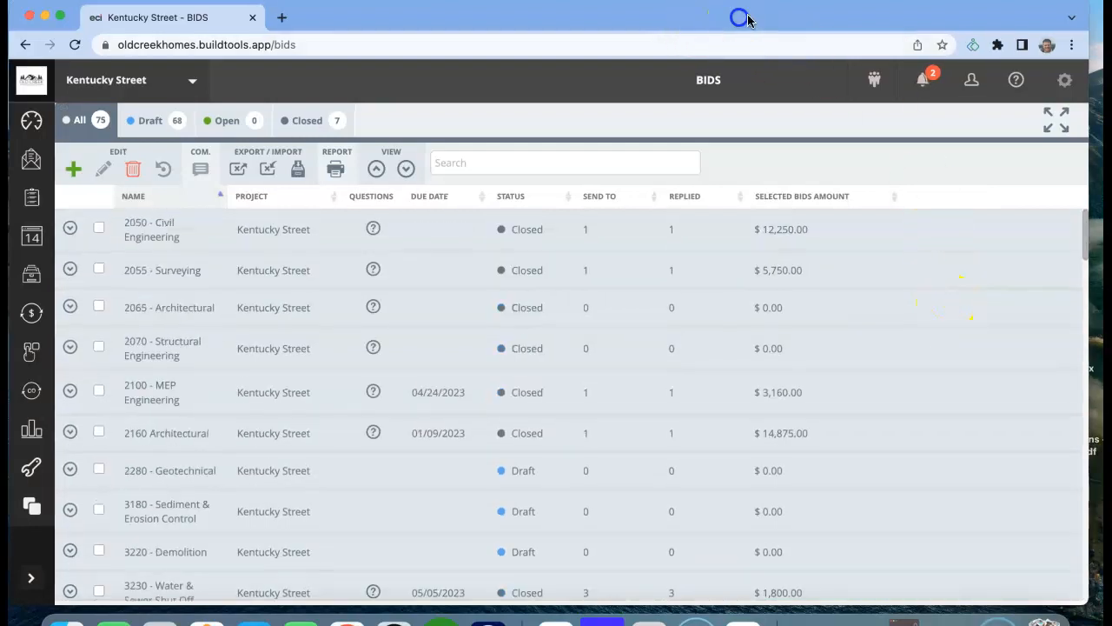
pyautogui.moveTo(1091, 4); pyautogui.dragTo(1098, 5)
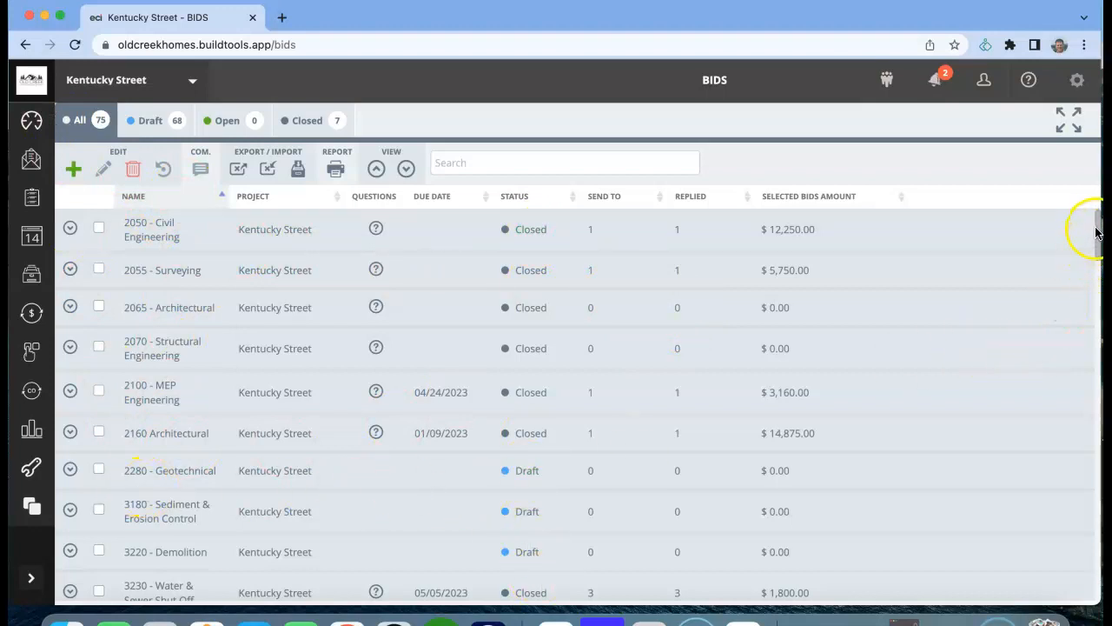
# - Change the status of the 2280 - Geotechnical bid from Draft to Closed
pyautogui.moveTo(1096, 223); pyautogui.dragTo(1097, 253)
pyautogui.click(530, 240)
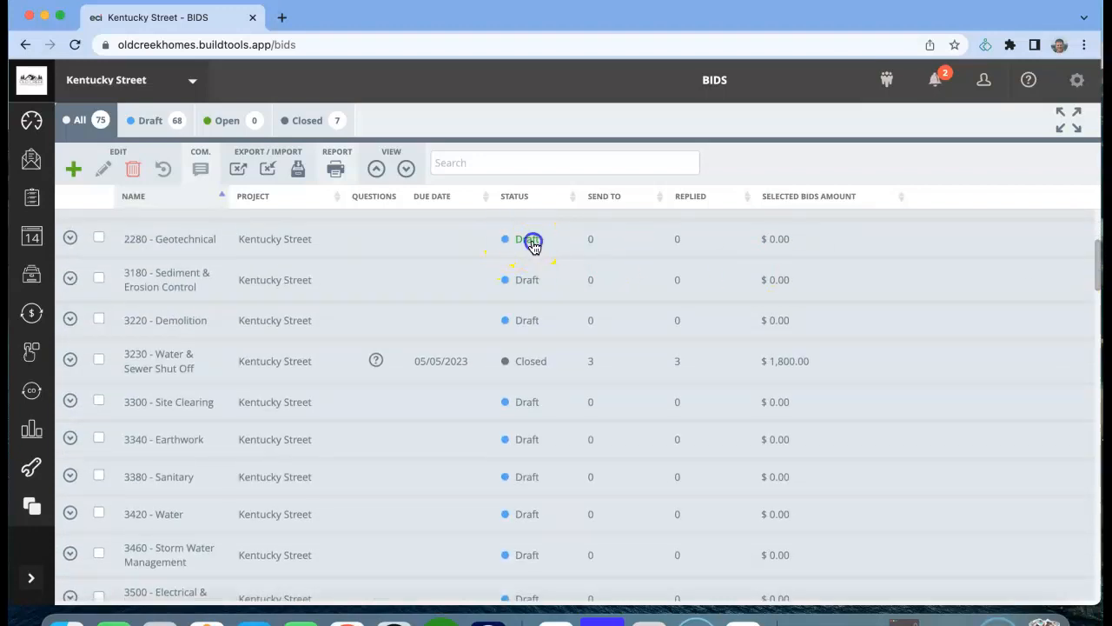
pyautogui.click(534, 249)
pyautogui.click(531, 272)
pyautogui.moveTo(1097, 280); pyautogui.dragTo(1098, 246)
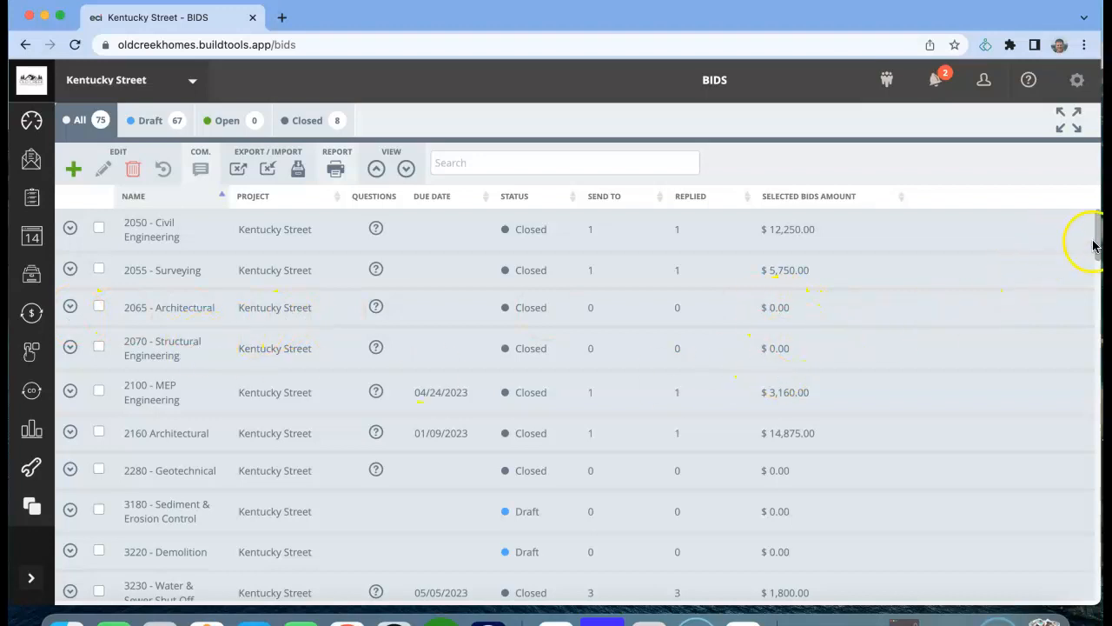
pyautogui.moveTo(1096, 227); pyautogui.dragTo(1097, 264)
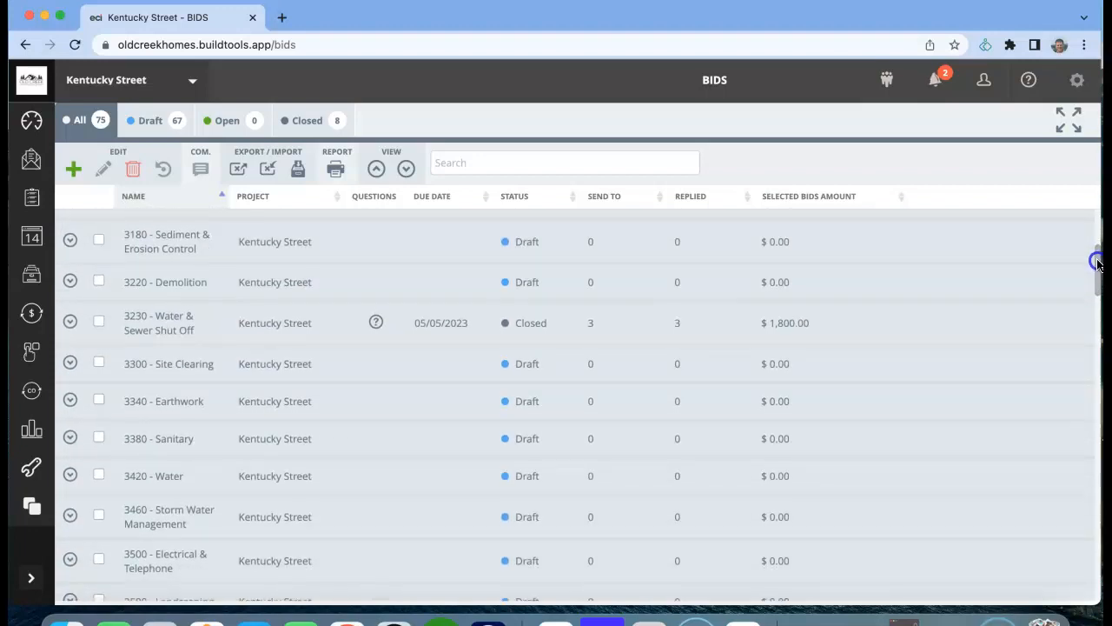